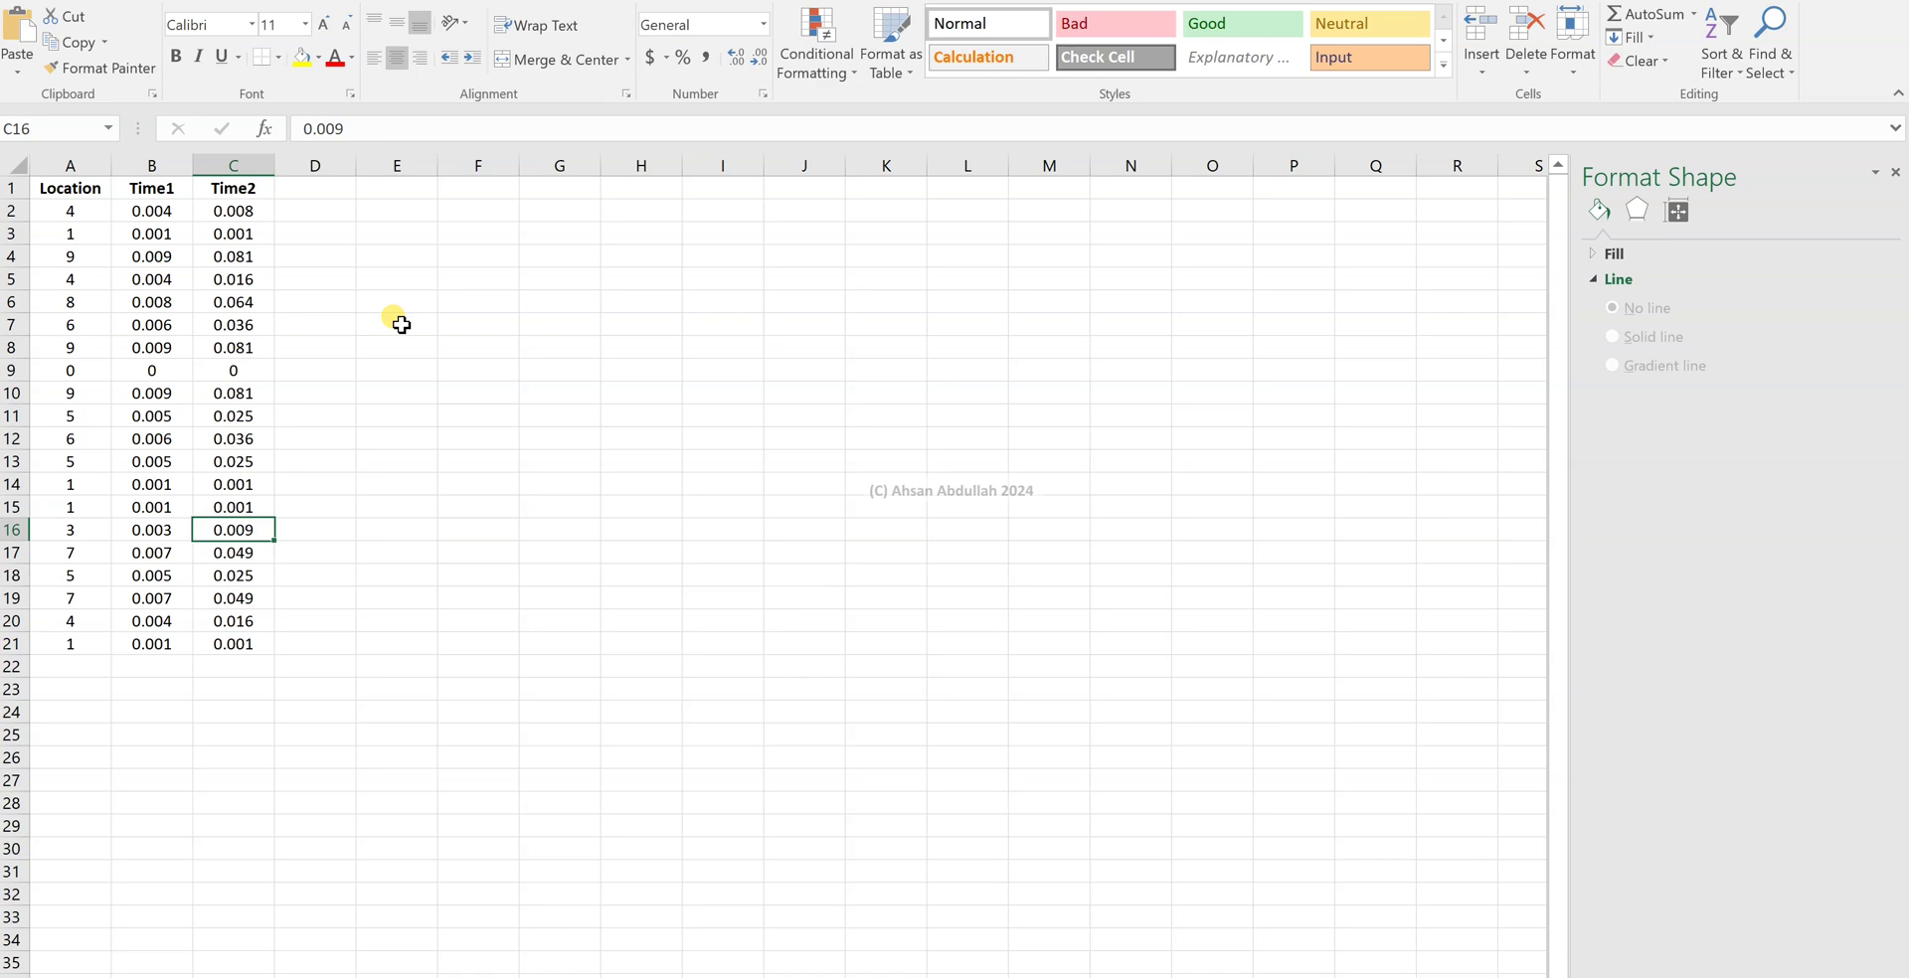
click(81, 187)
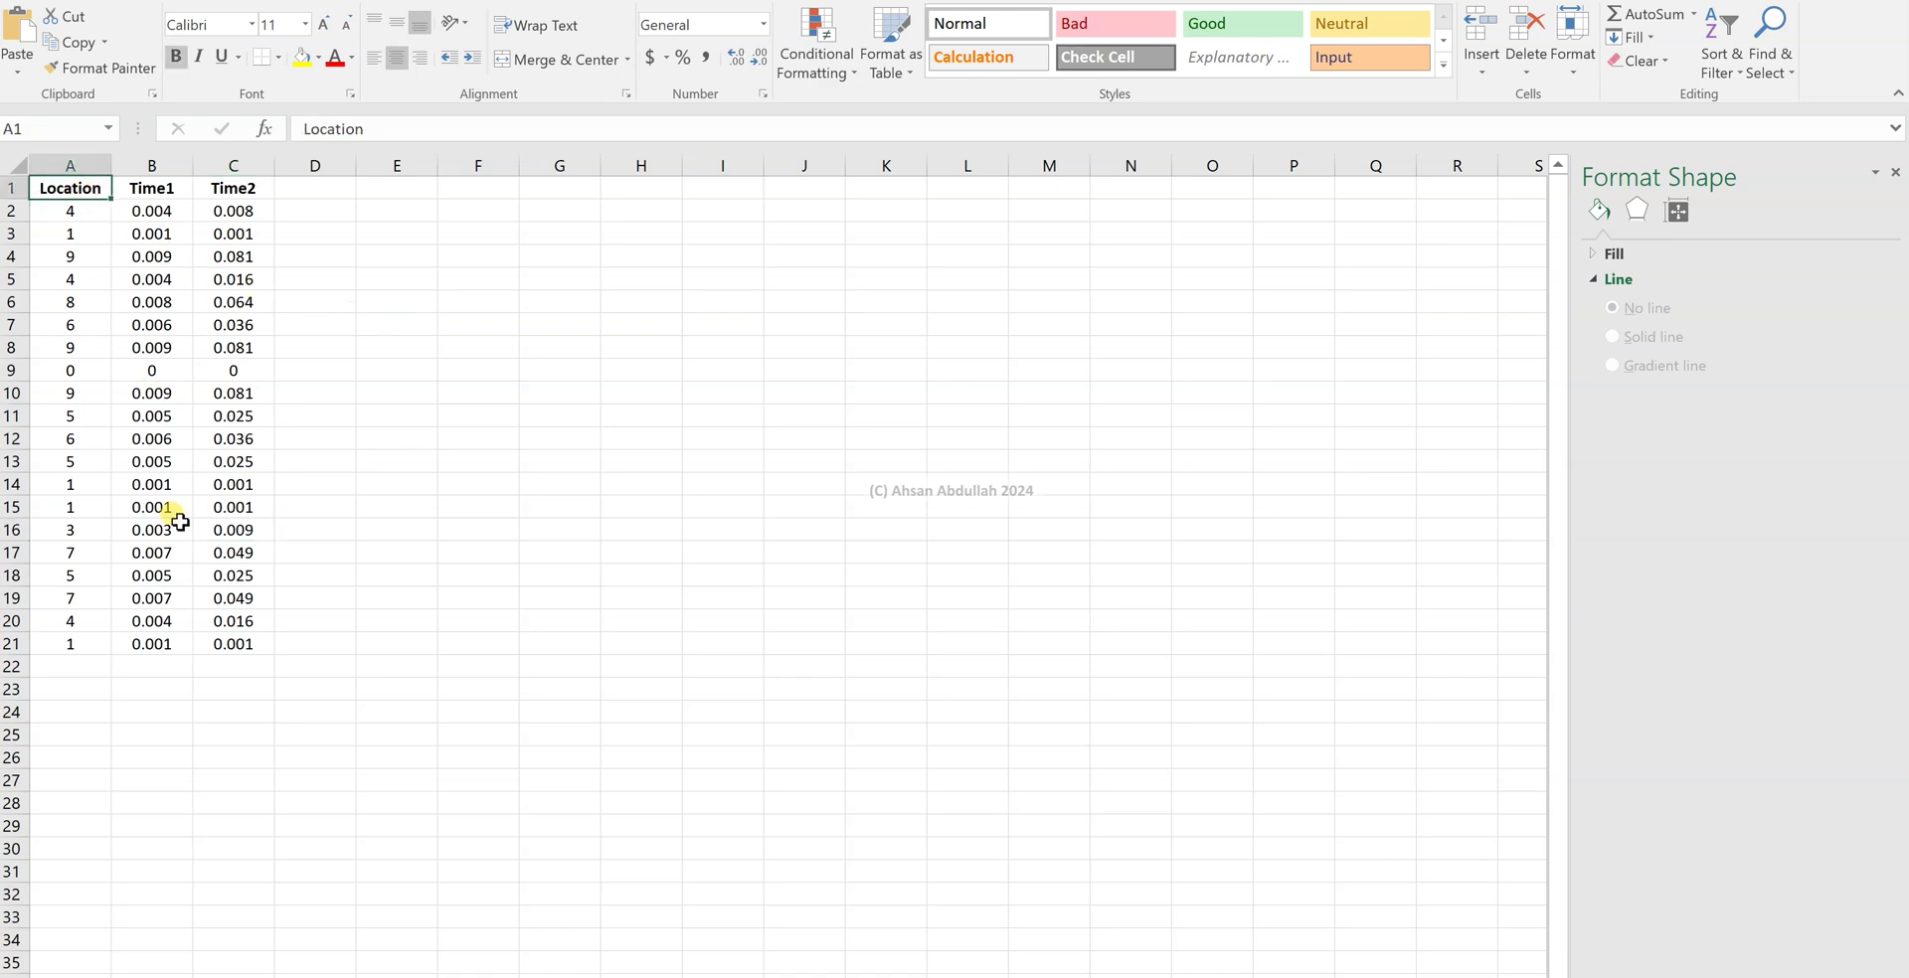
shift+click(234, 645)
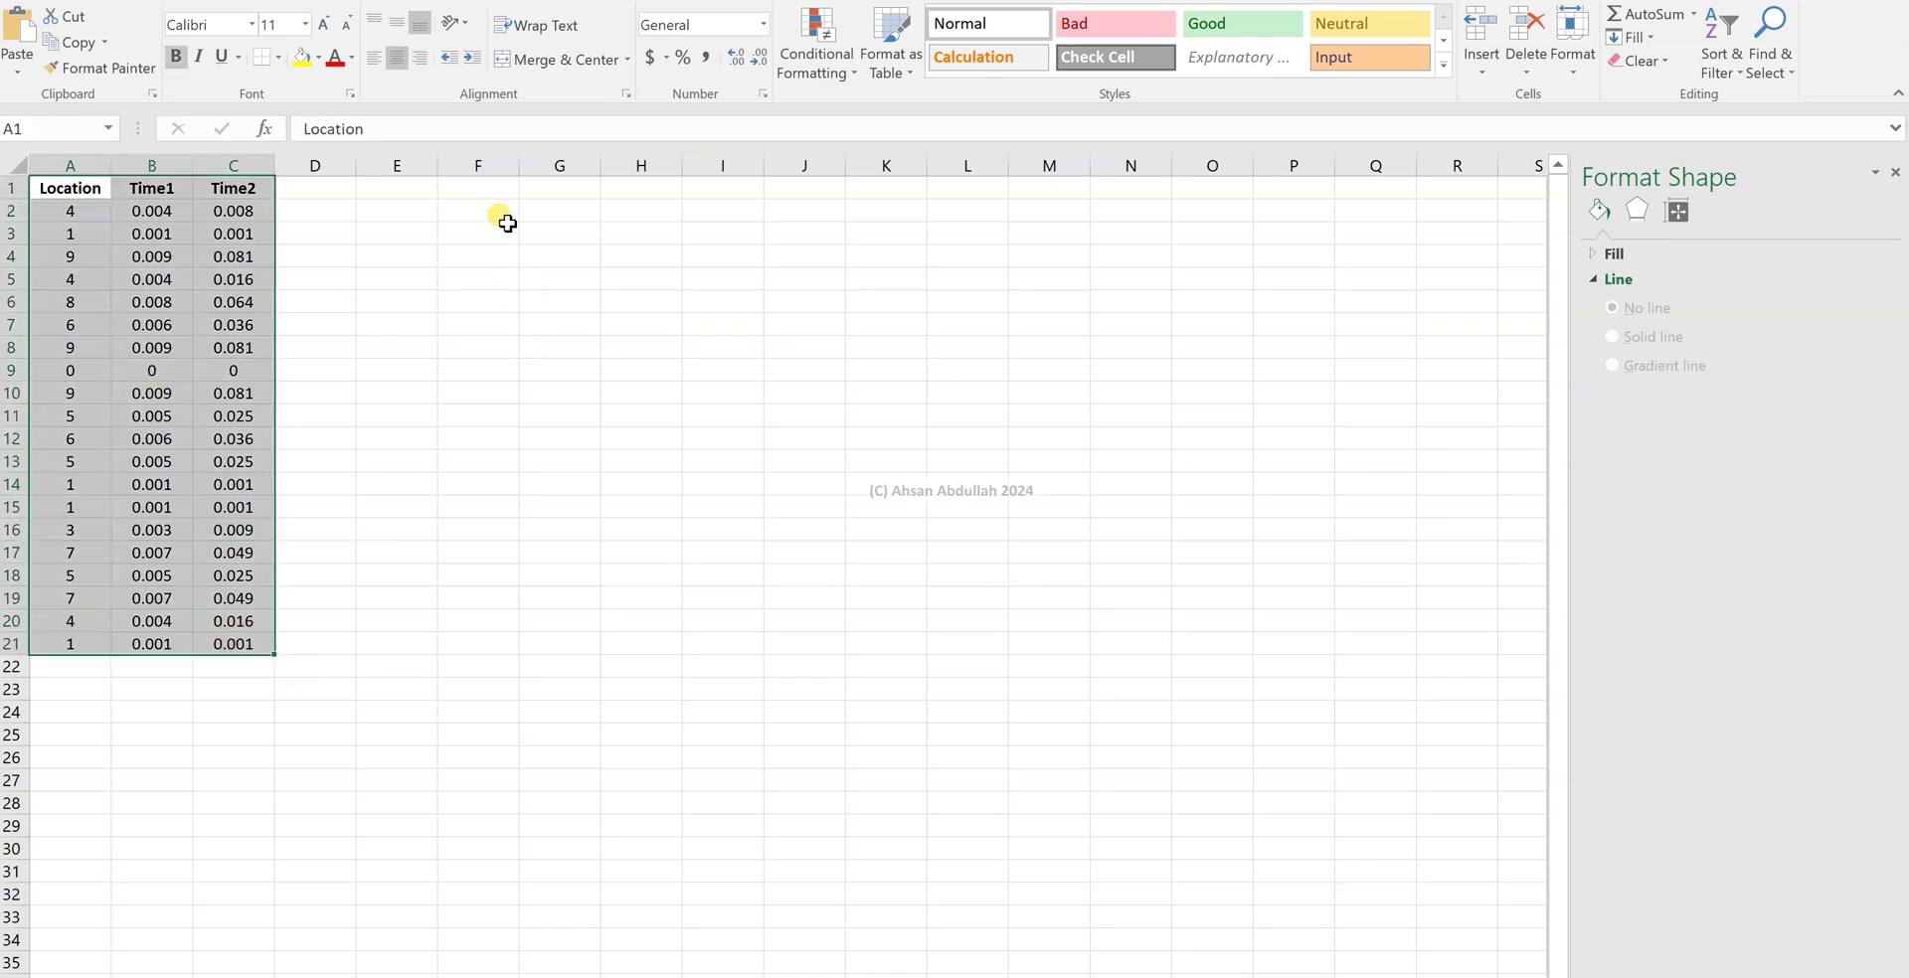
click(165, 1)
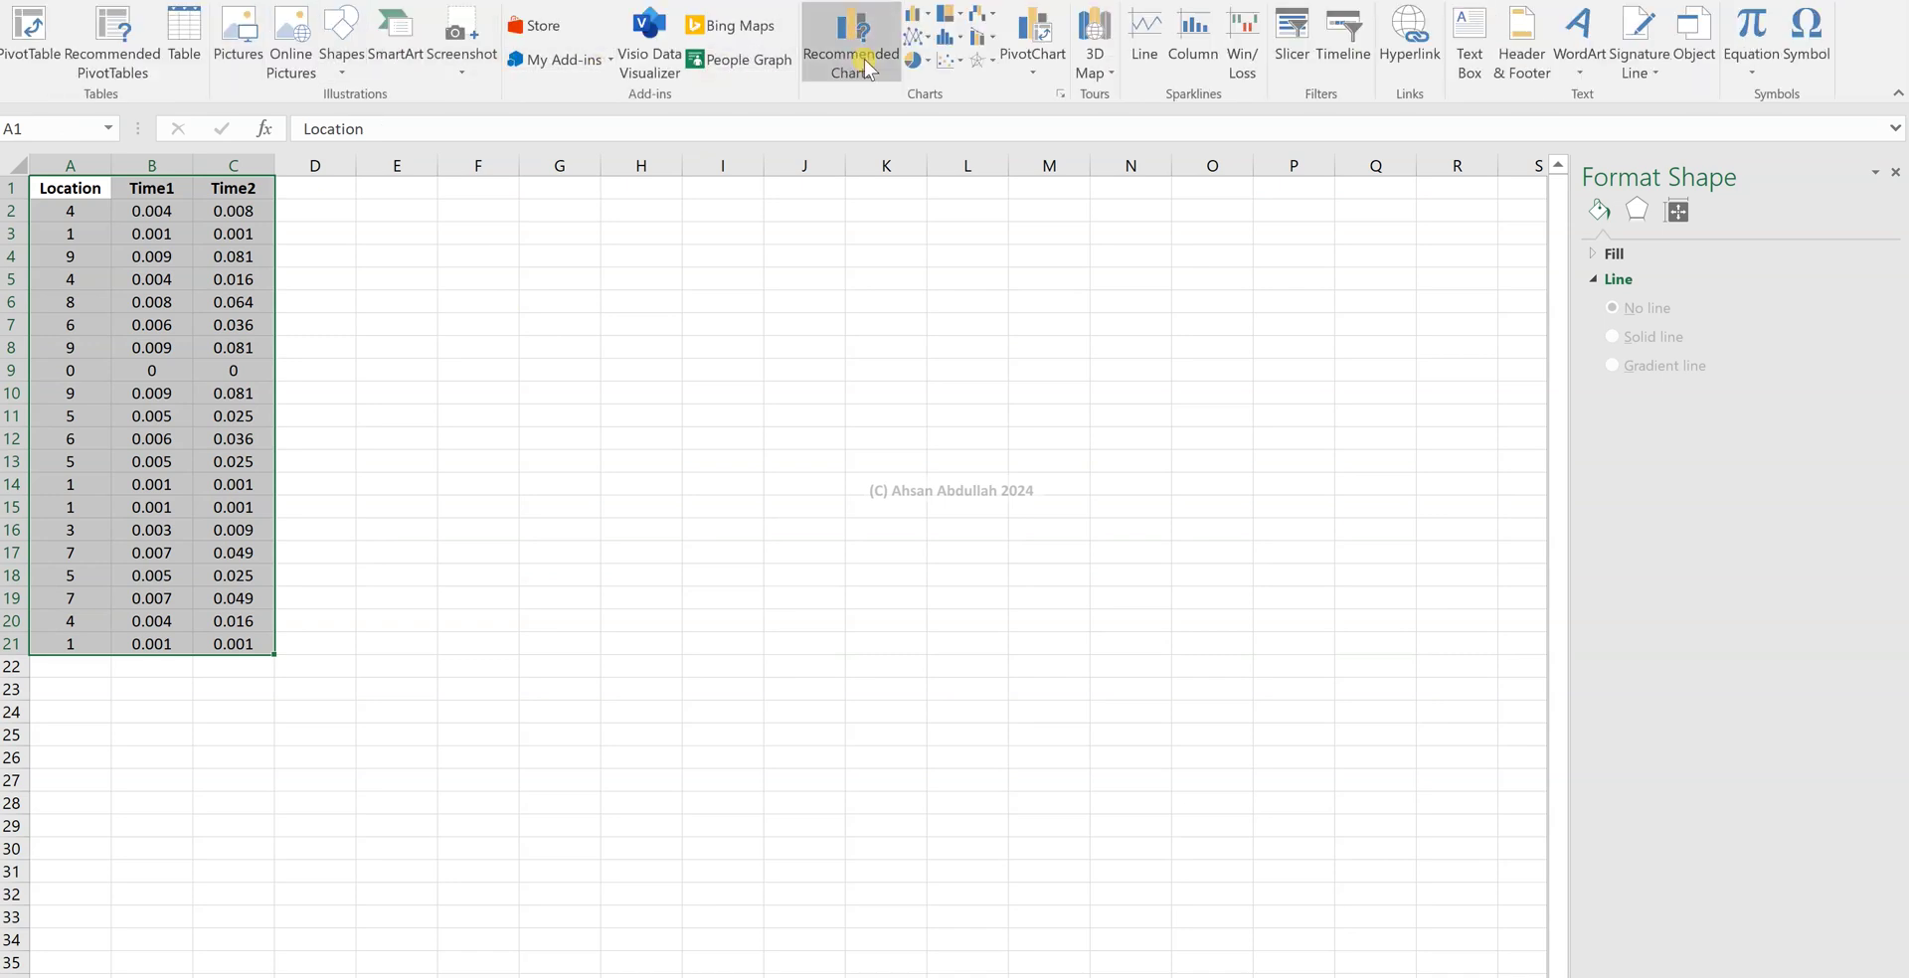
click(923, 36)
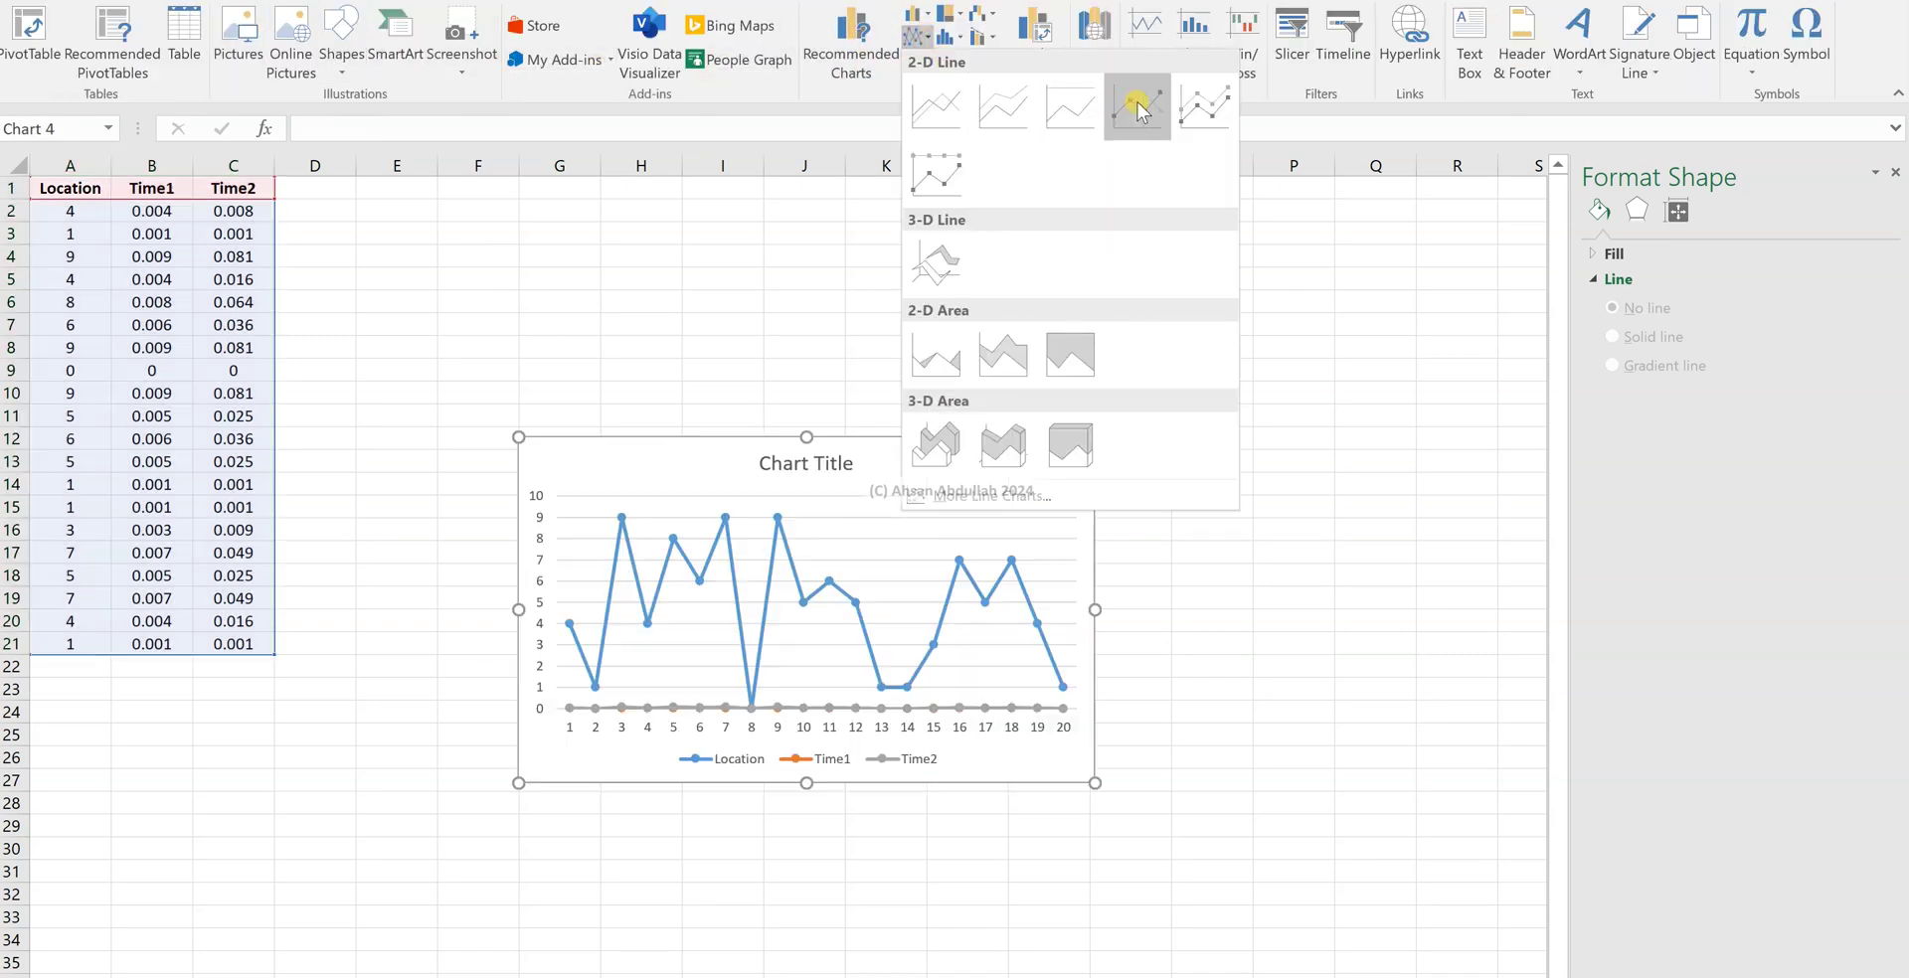
click(1136, 100)
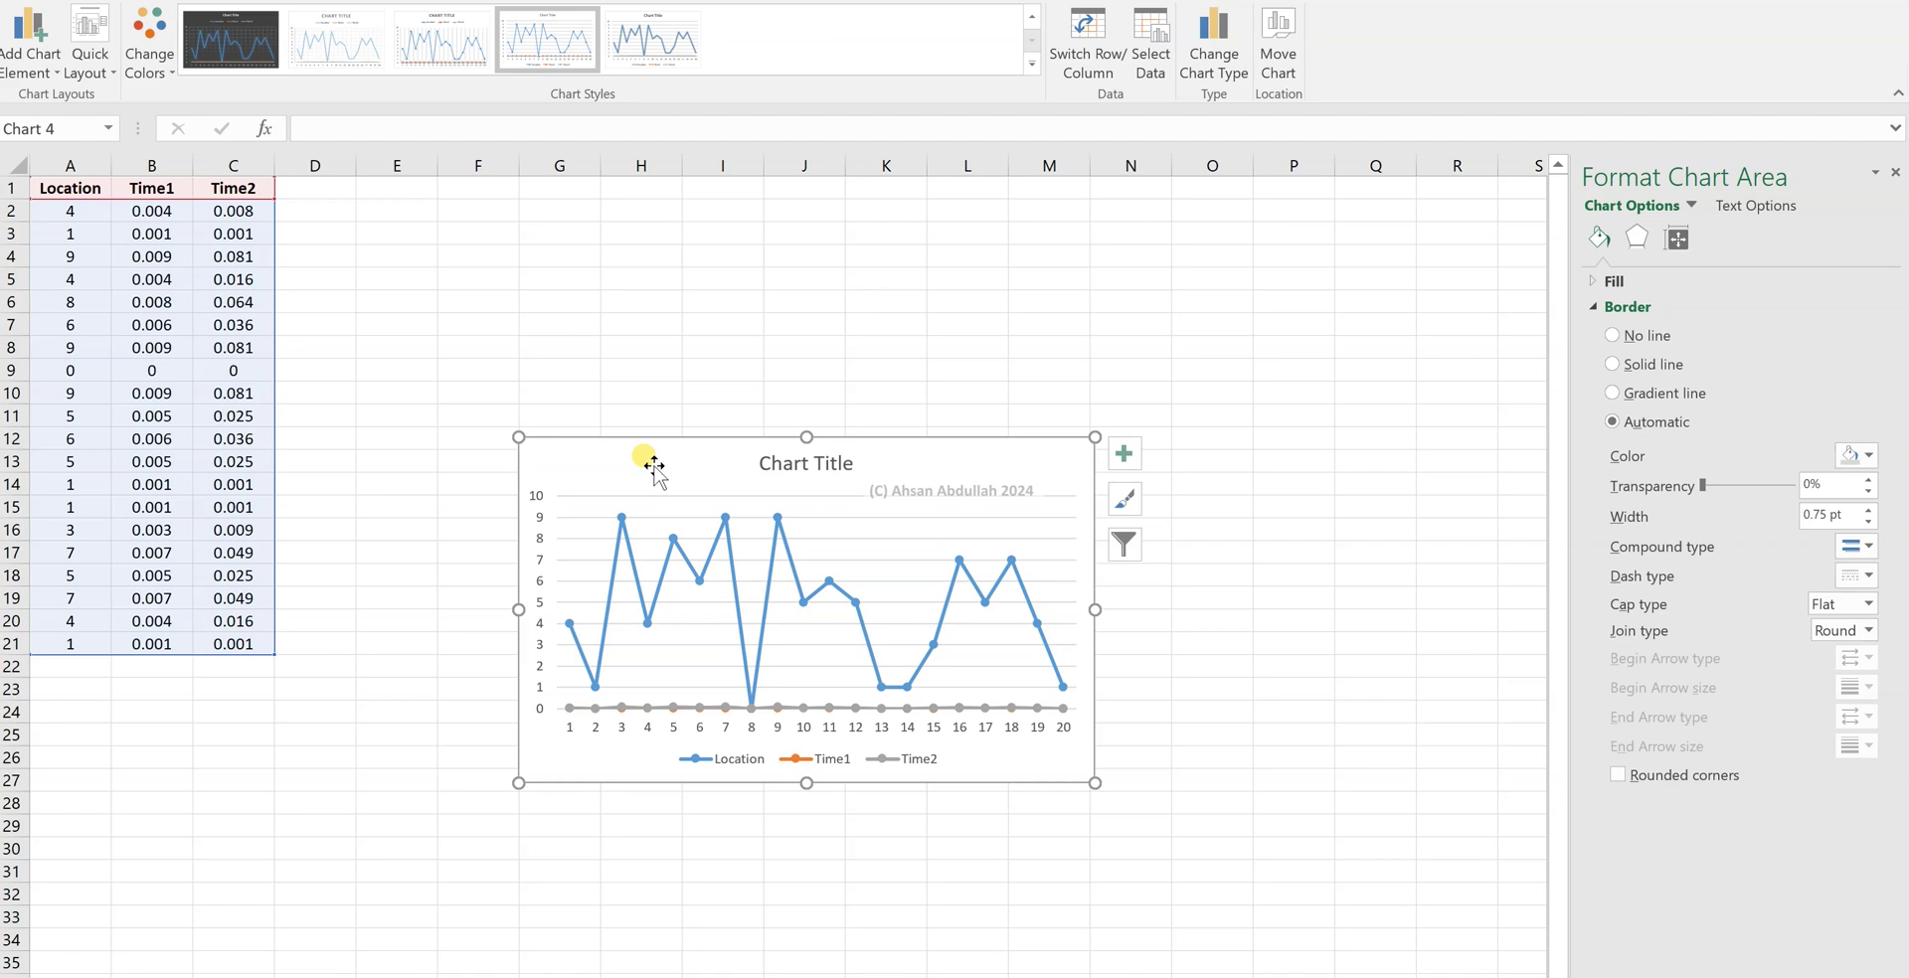
key(ctrl+z)
click(460, 373)
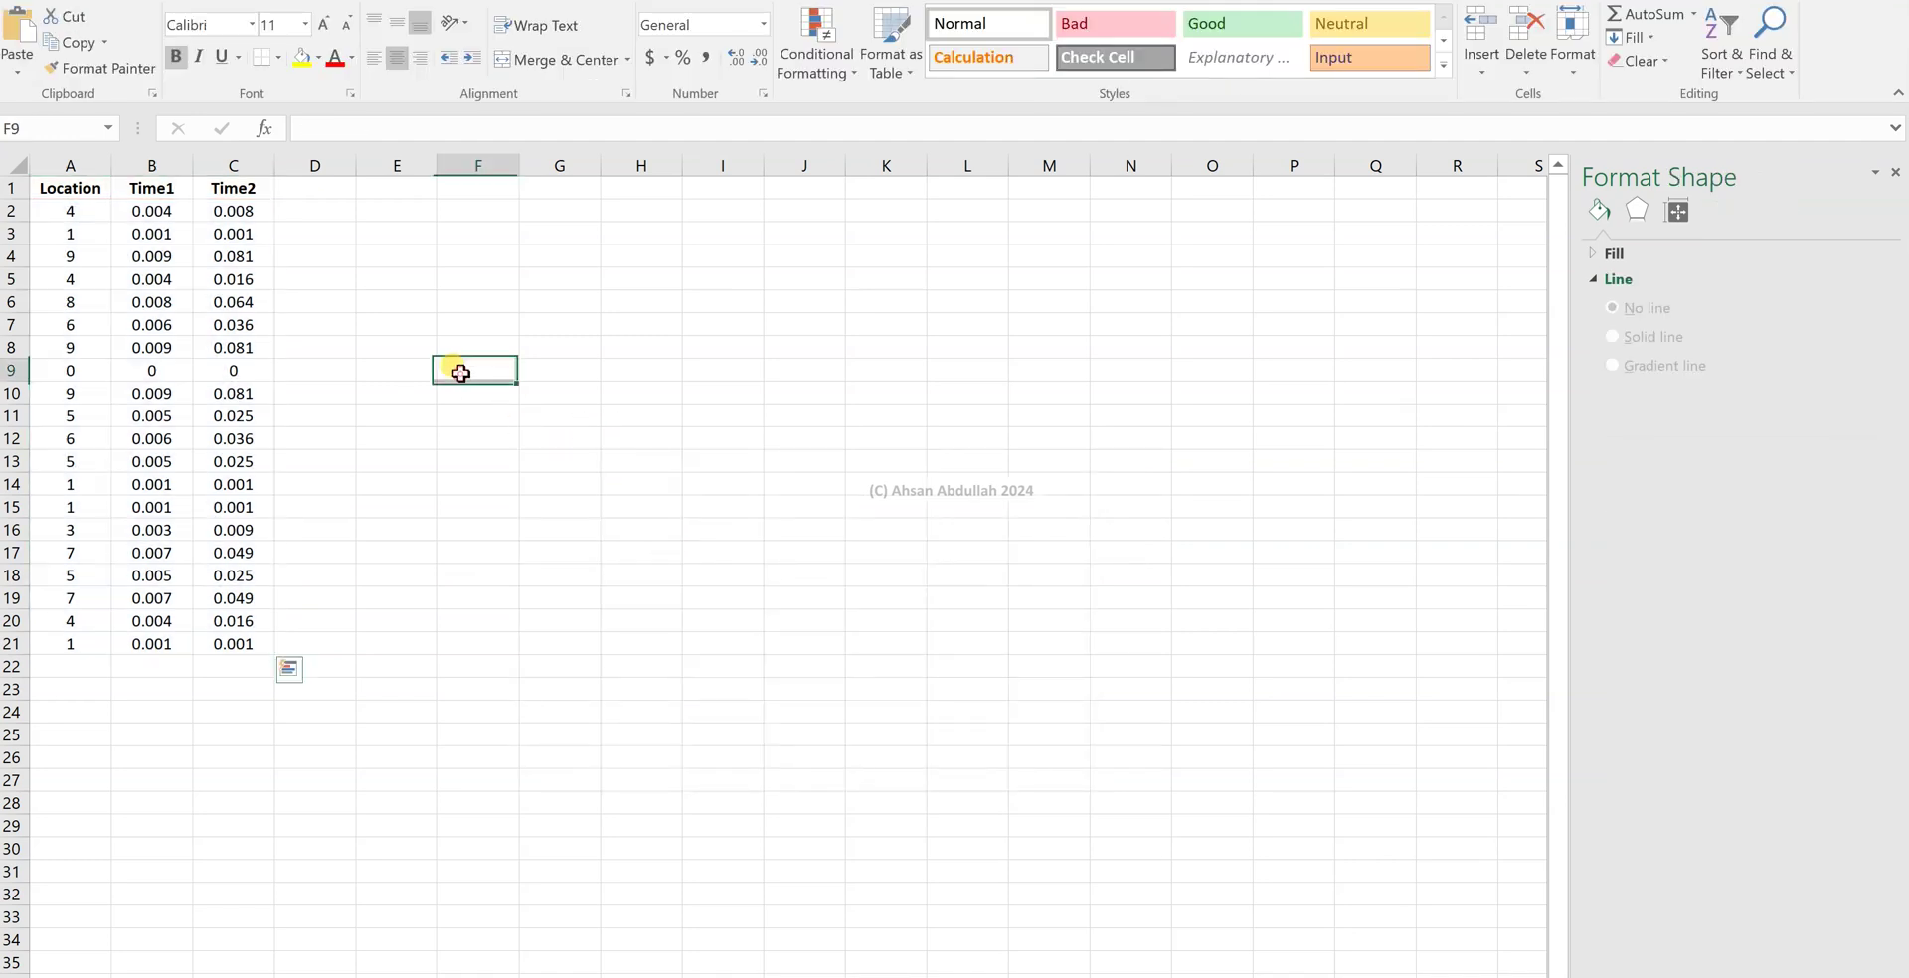
Step: Insert a 2-D line chart with markers from the Time1 and Time2 columns, B1:C21
click(151, 188)
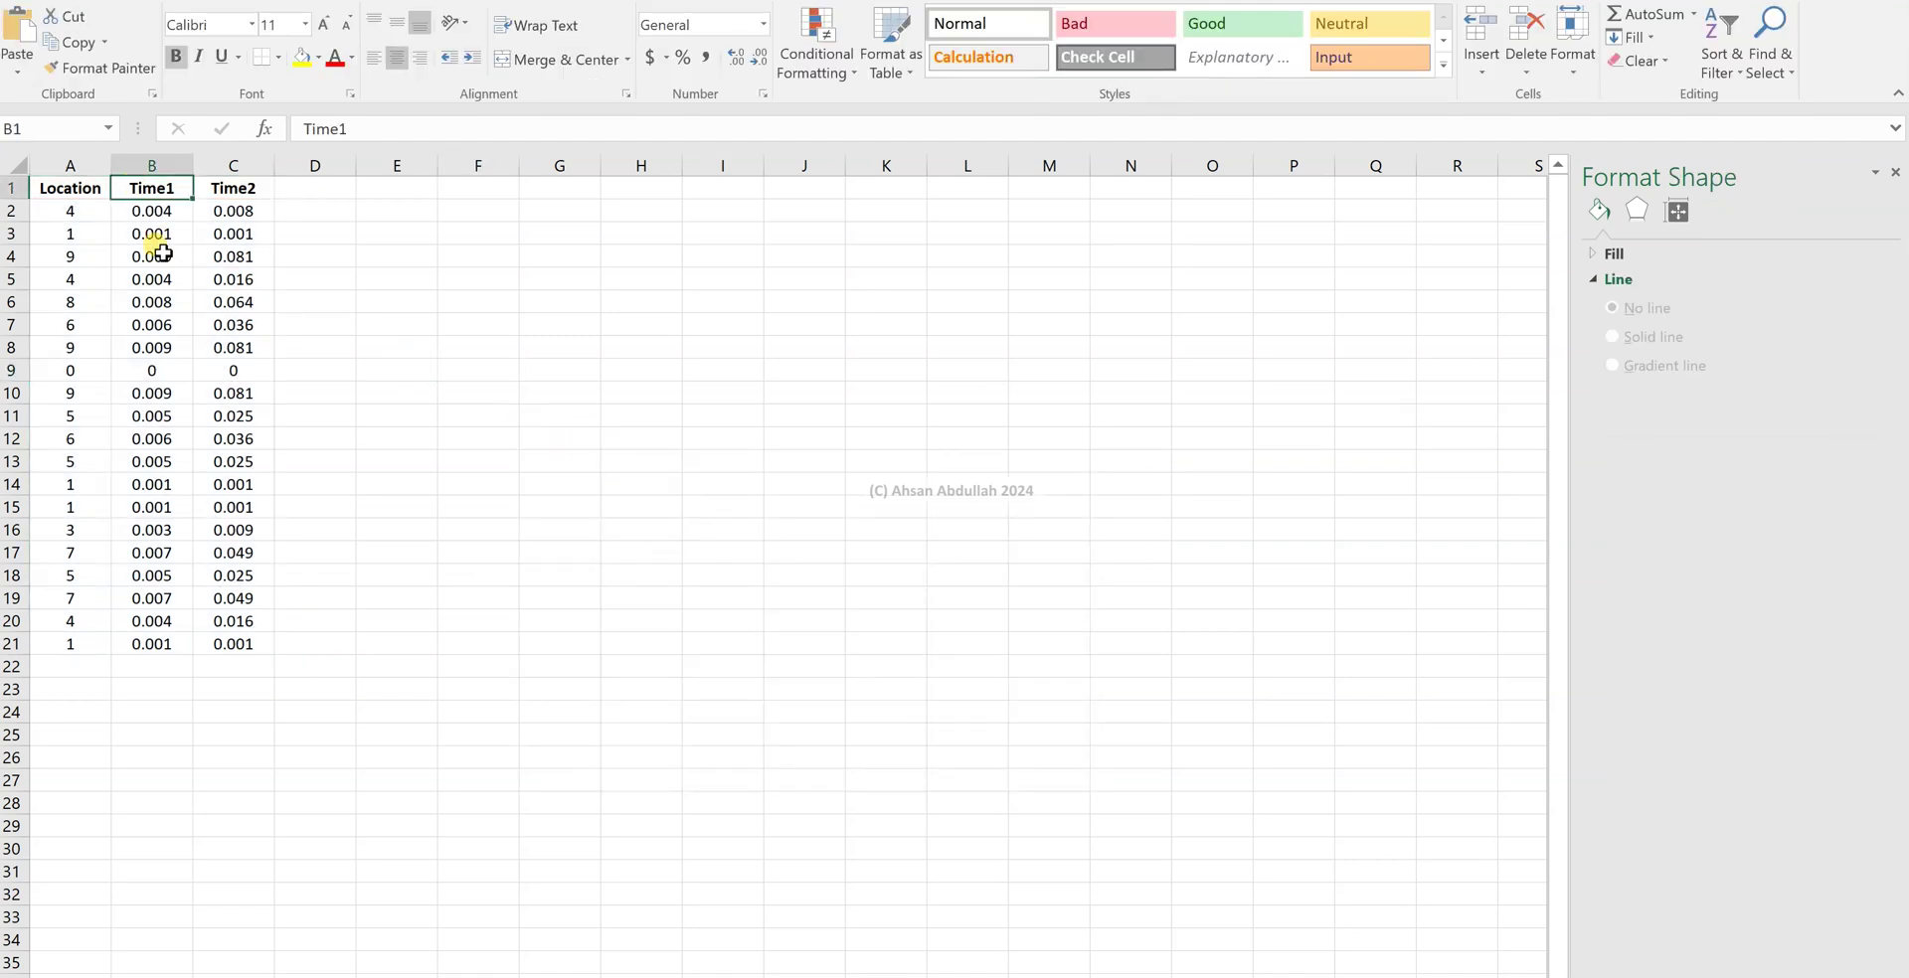
shift+click(244, 644)
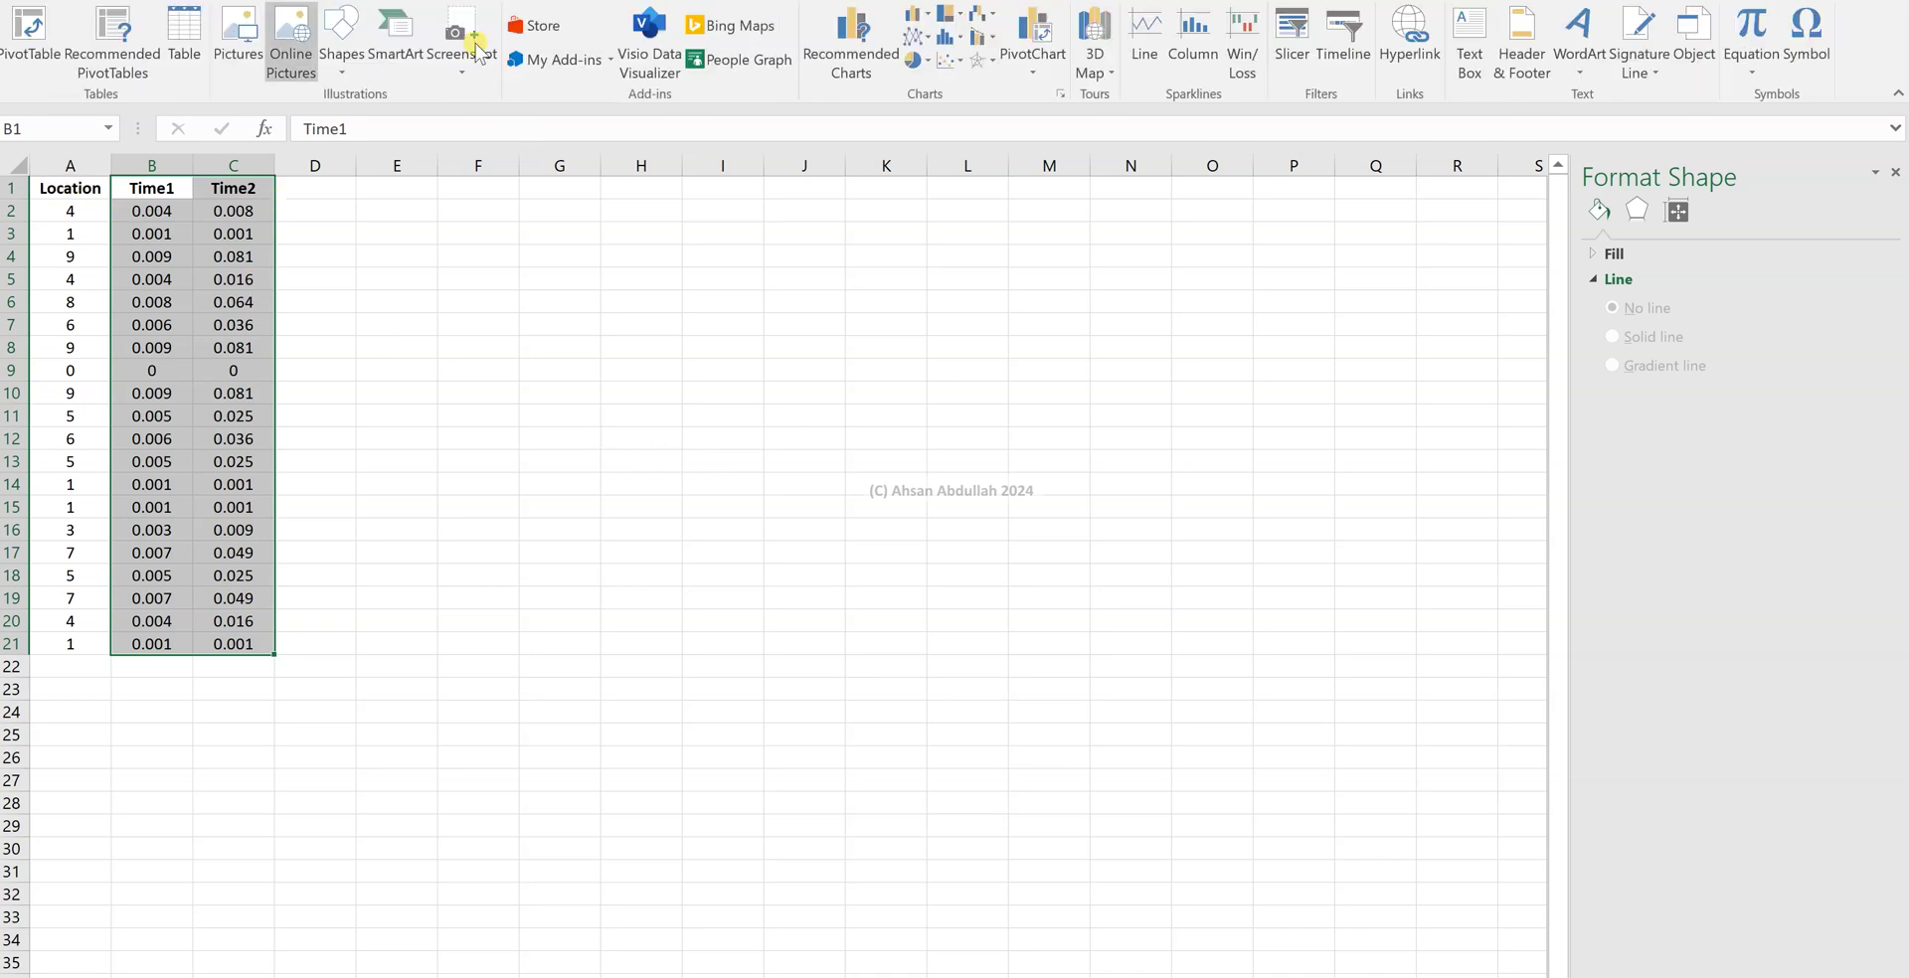
click(916, 38)
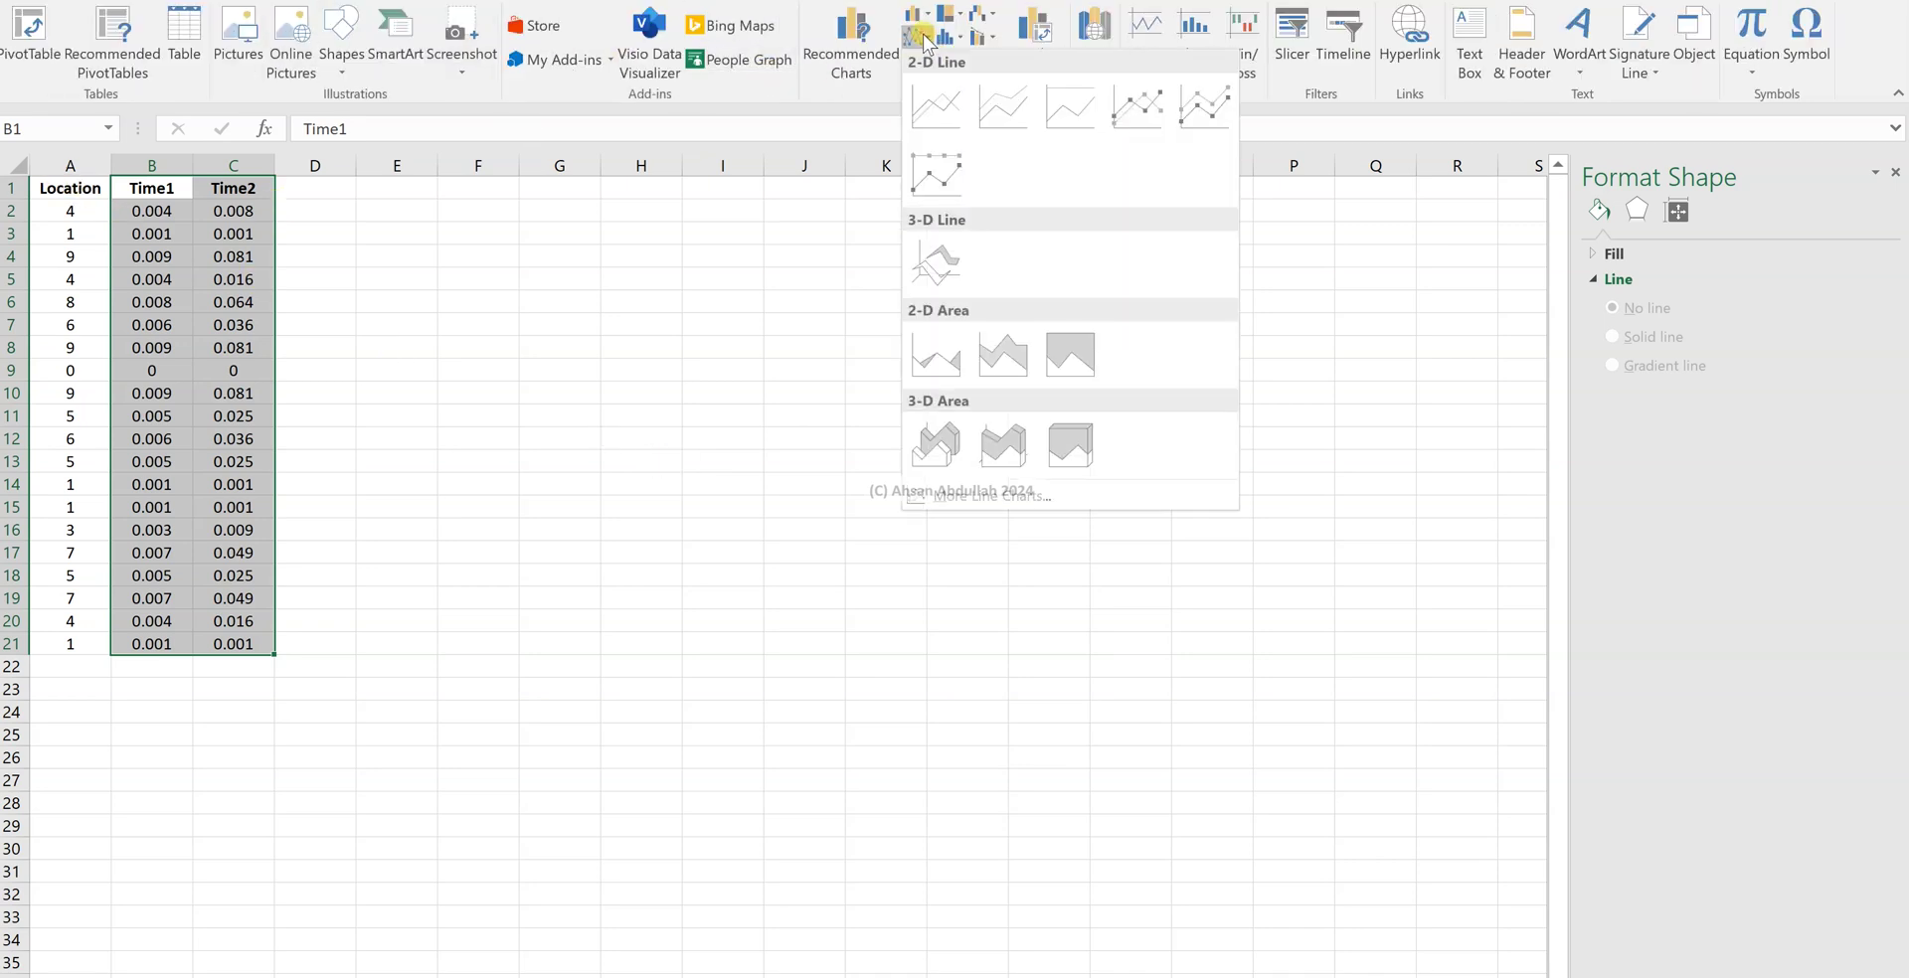
click(1137, 104)
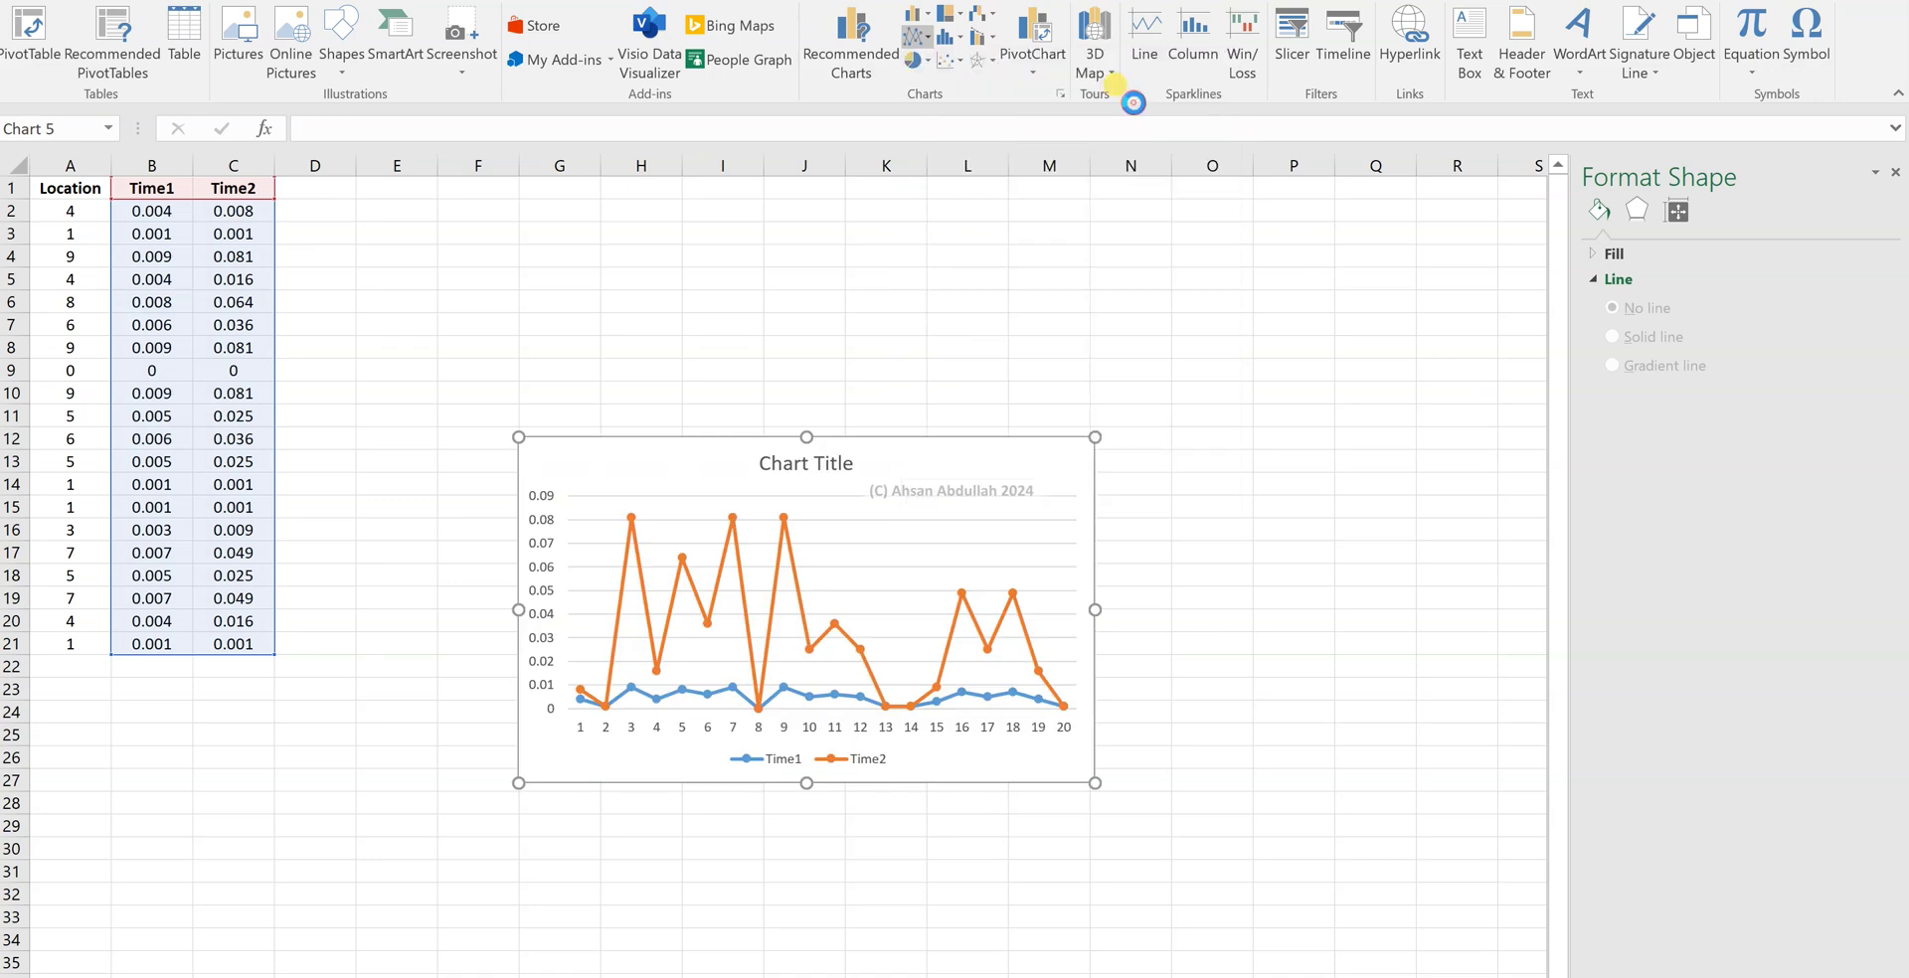
Step: Replace the chart's placeholder title with "Time Comparisons"
click(793, 461)
drag(758, 464, 848, 460)
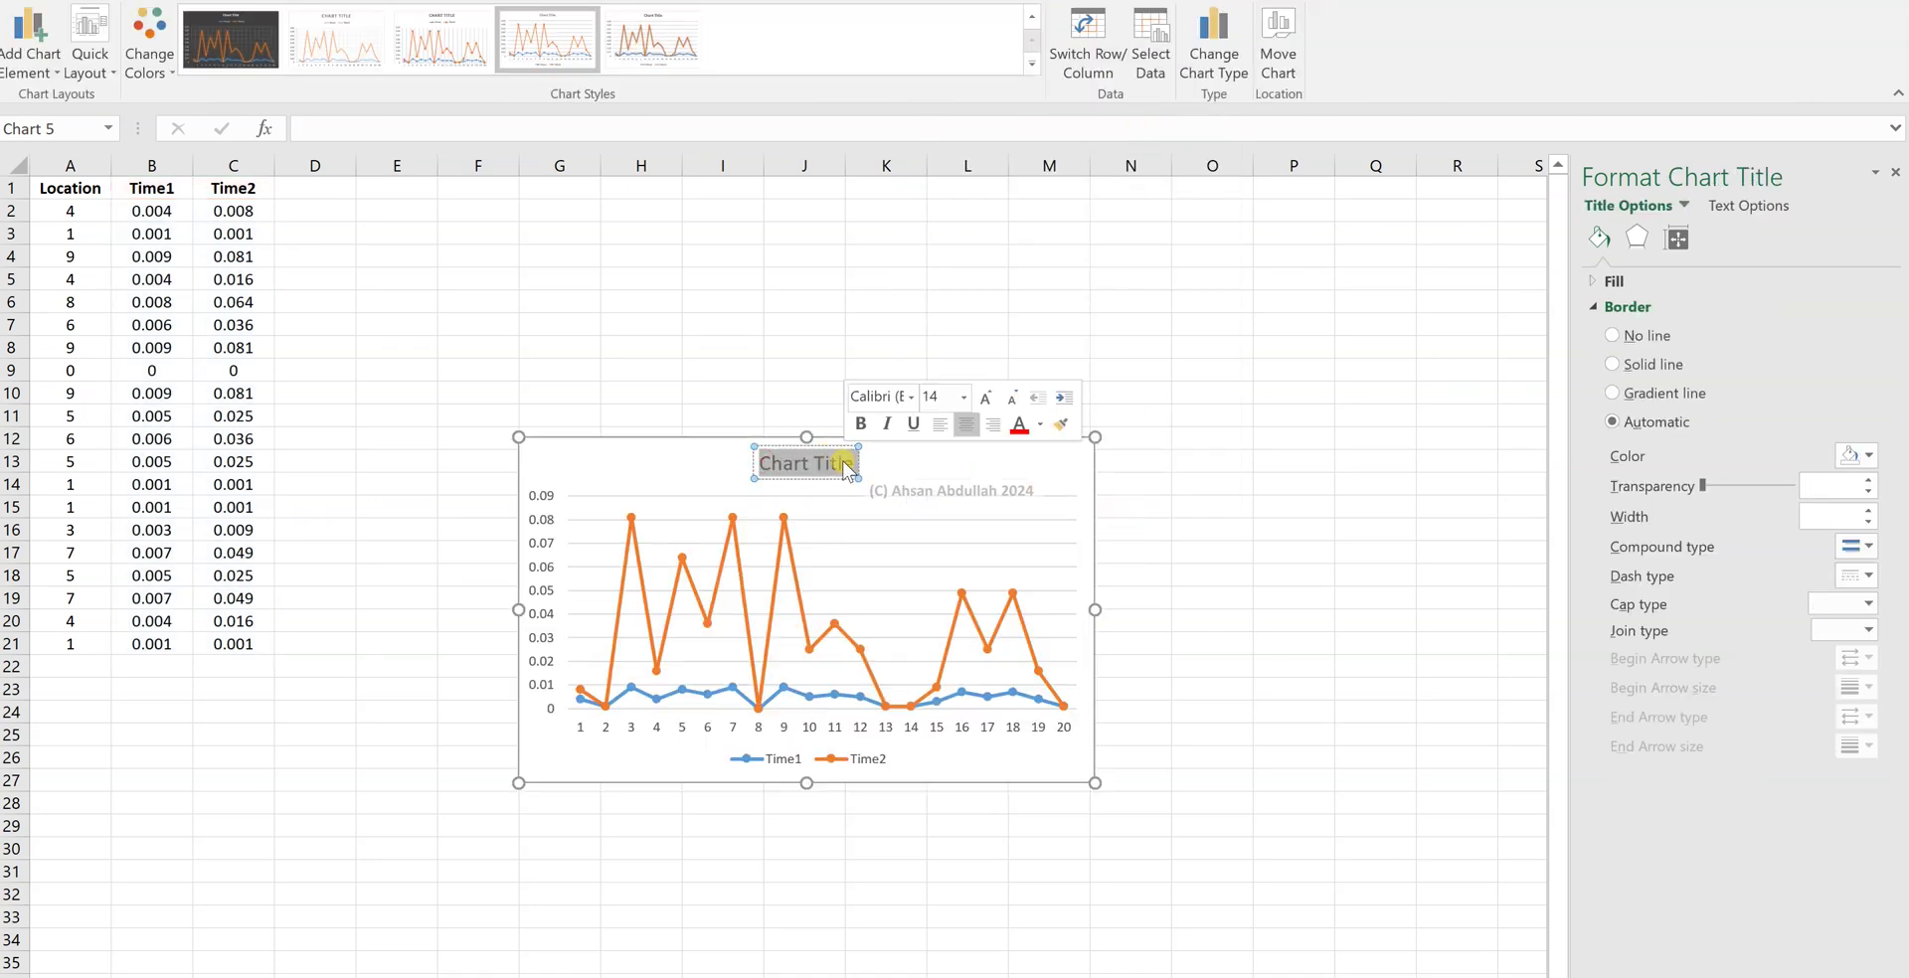
text(Time Compa)
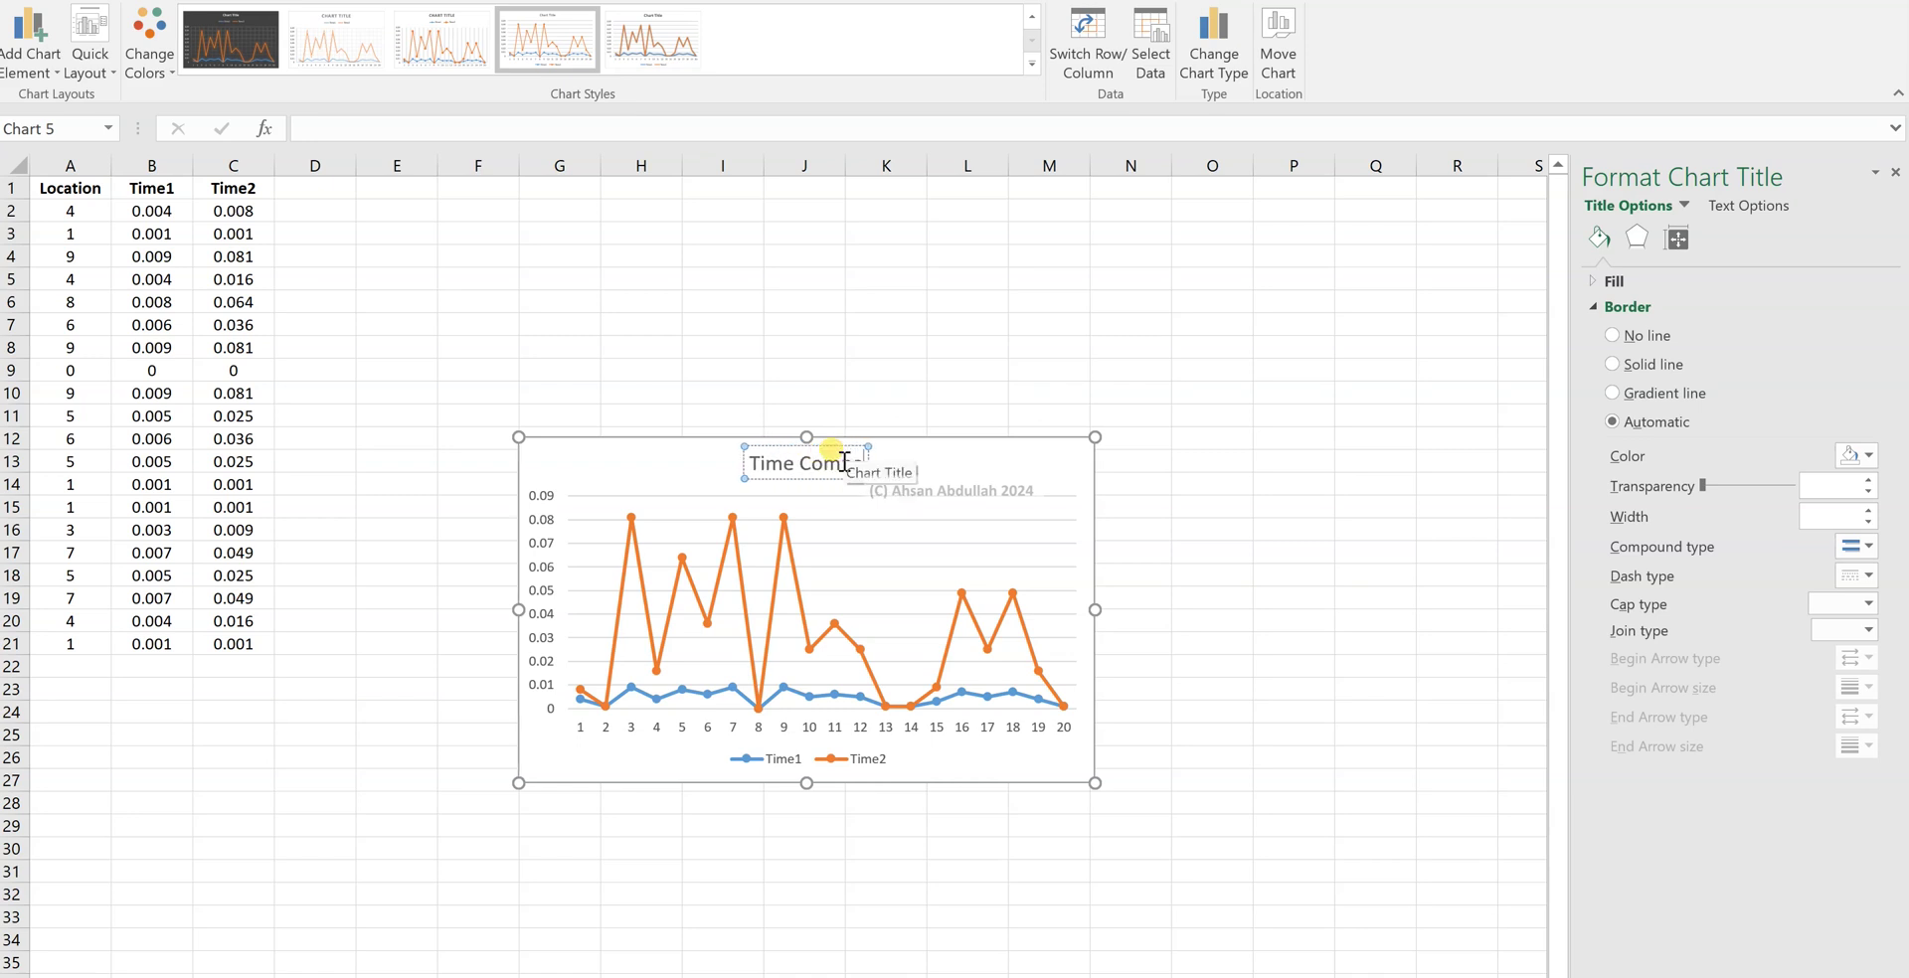
text(risons)
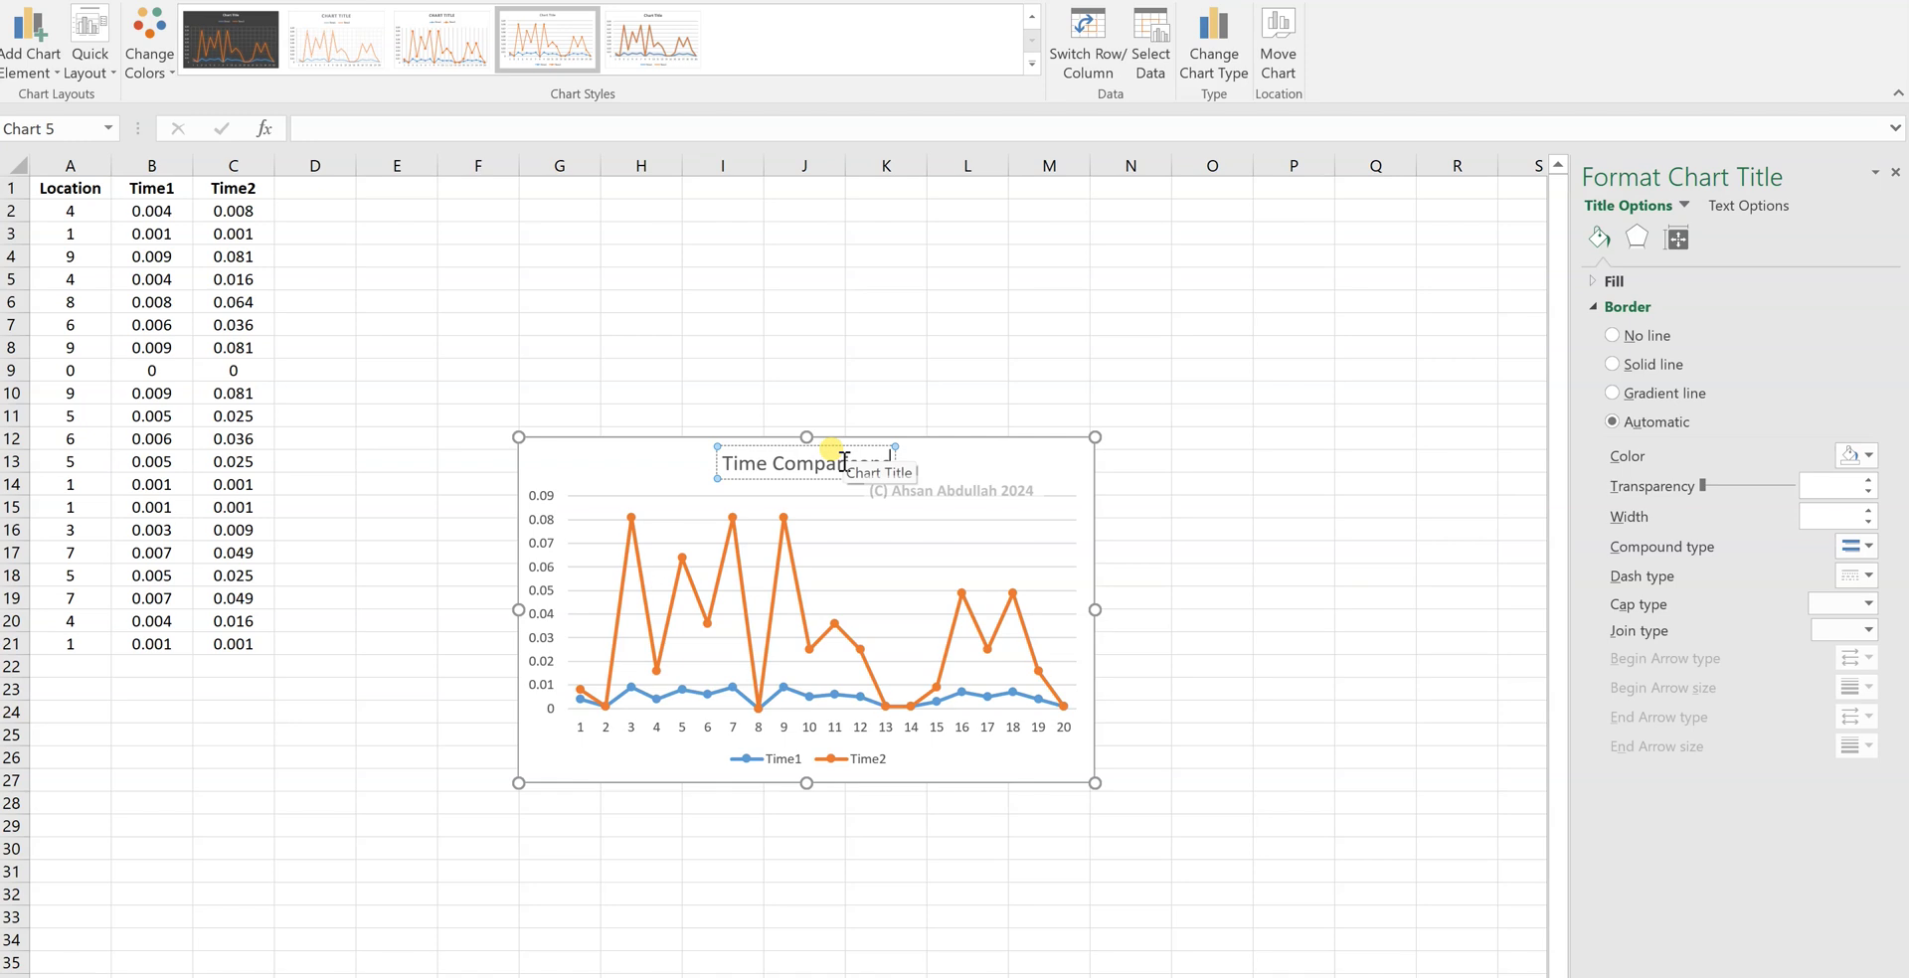
click(1206, 485)
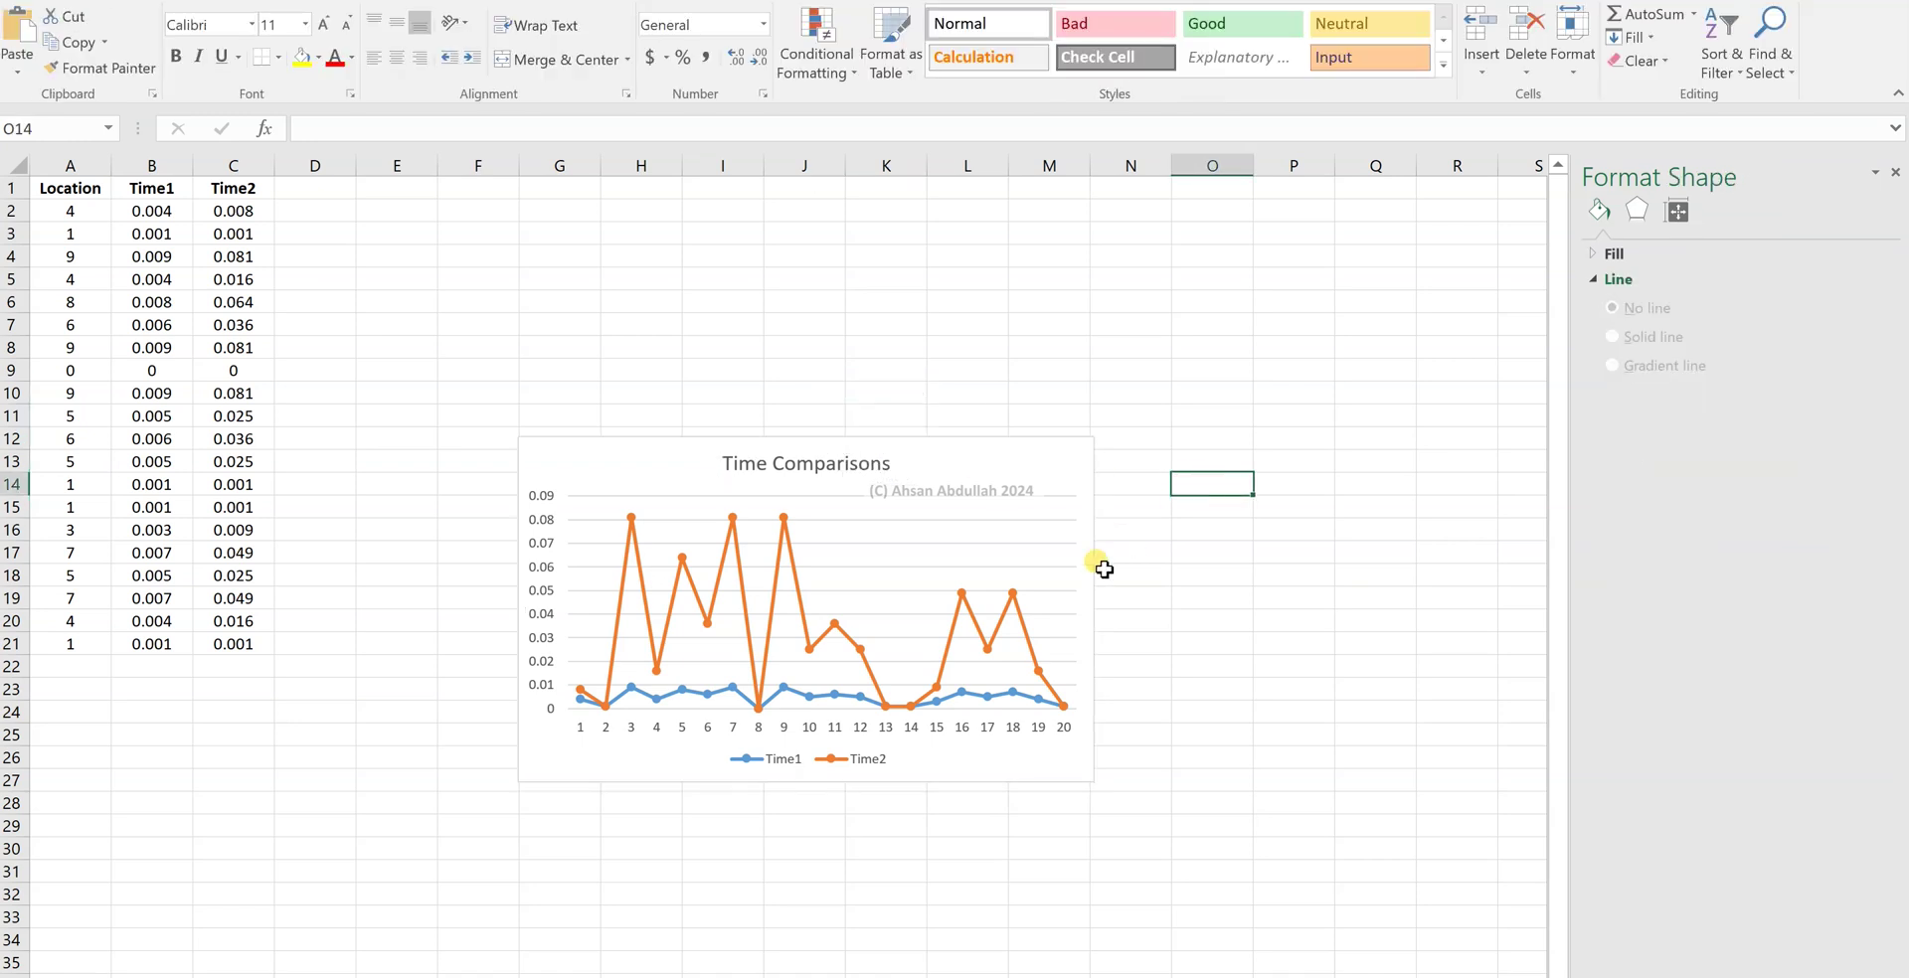
Step: Sort the data in A1:C21 by the Location column's values, smallest to largest, treating the first row as headers
mouse_move(846, 644)
mouse_move(796, 602)
click(80, 189)
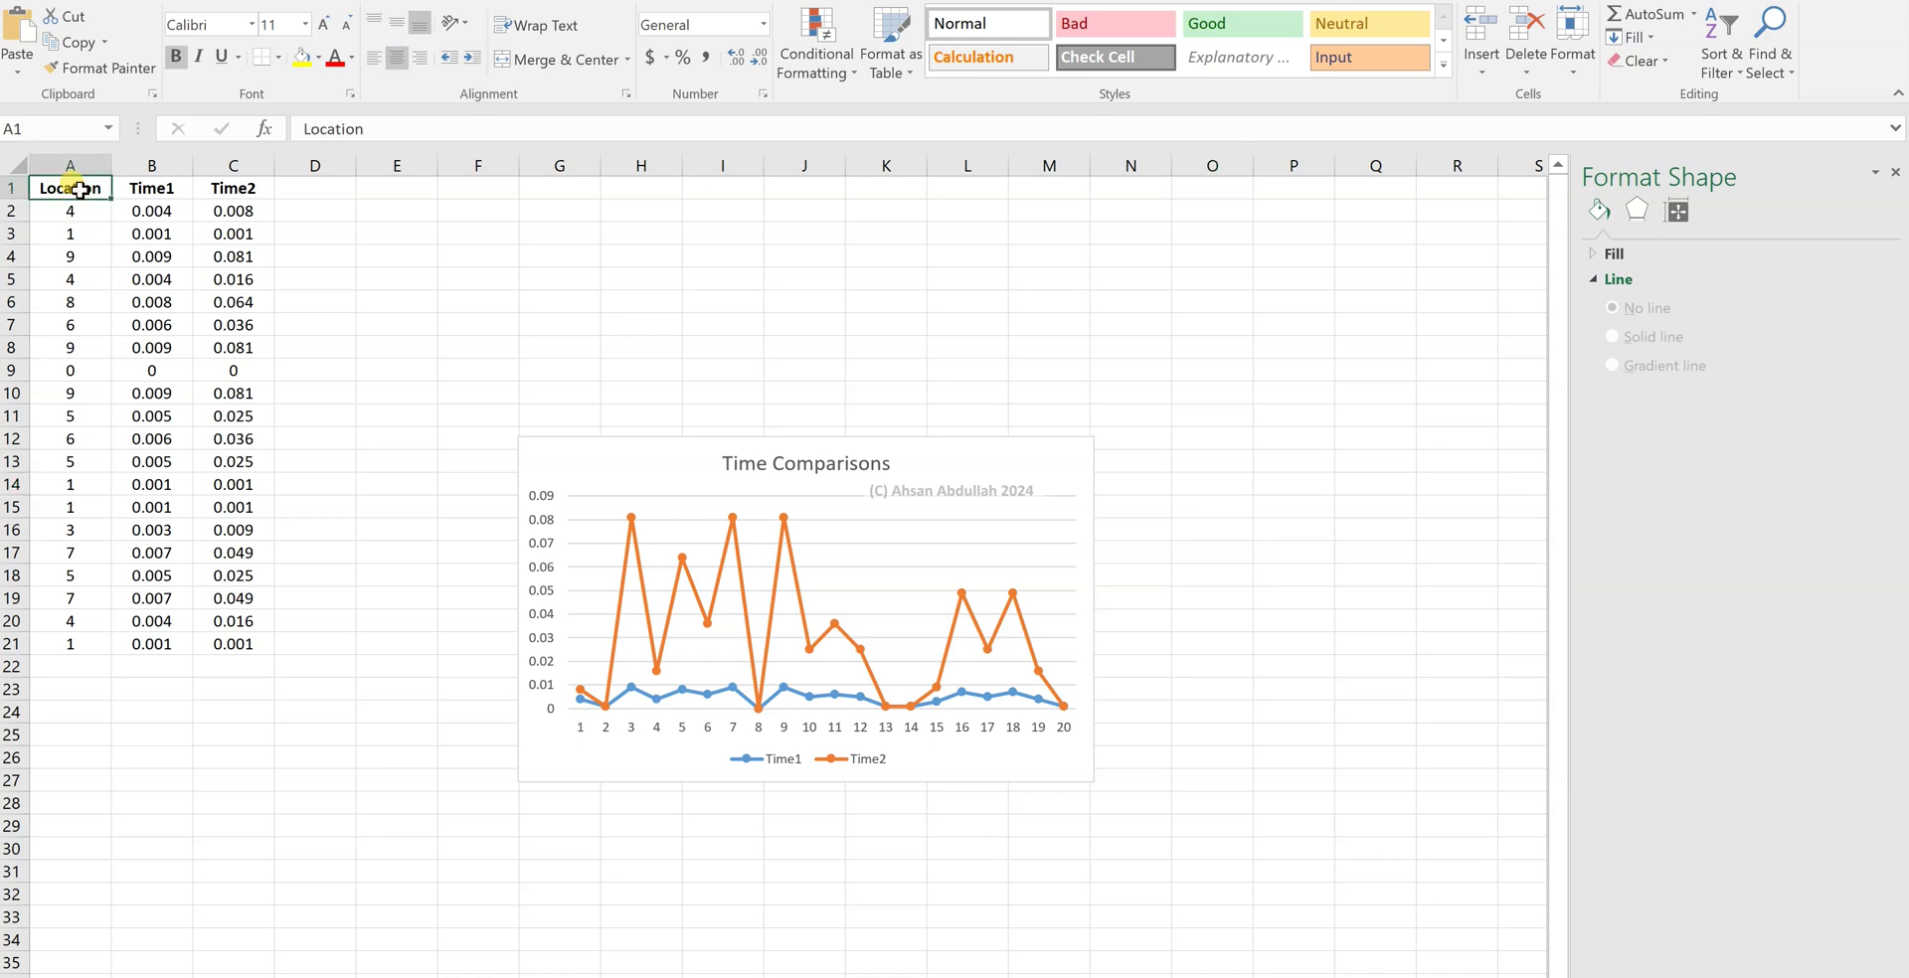
shift+click(239, 645)
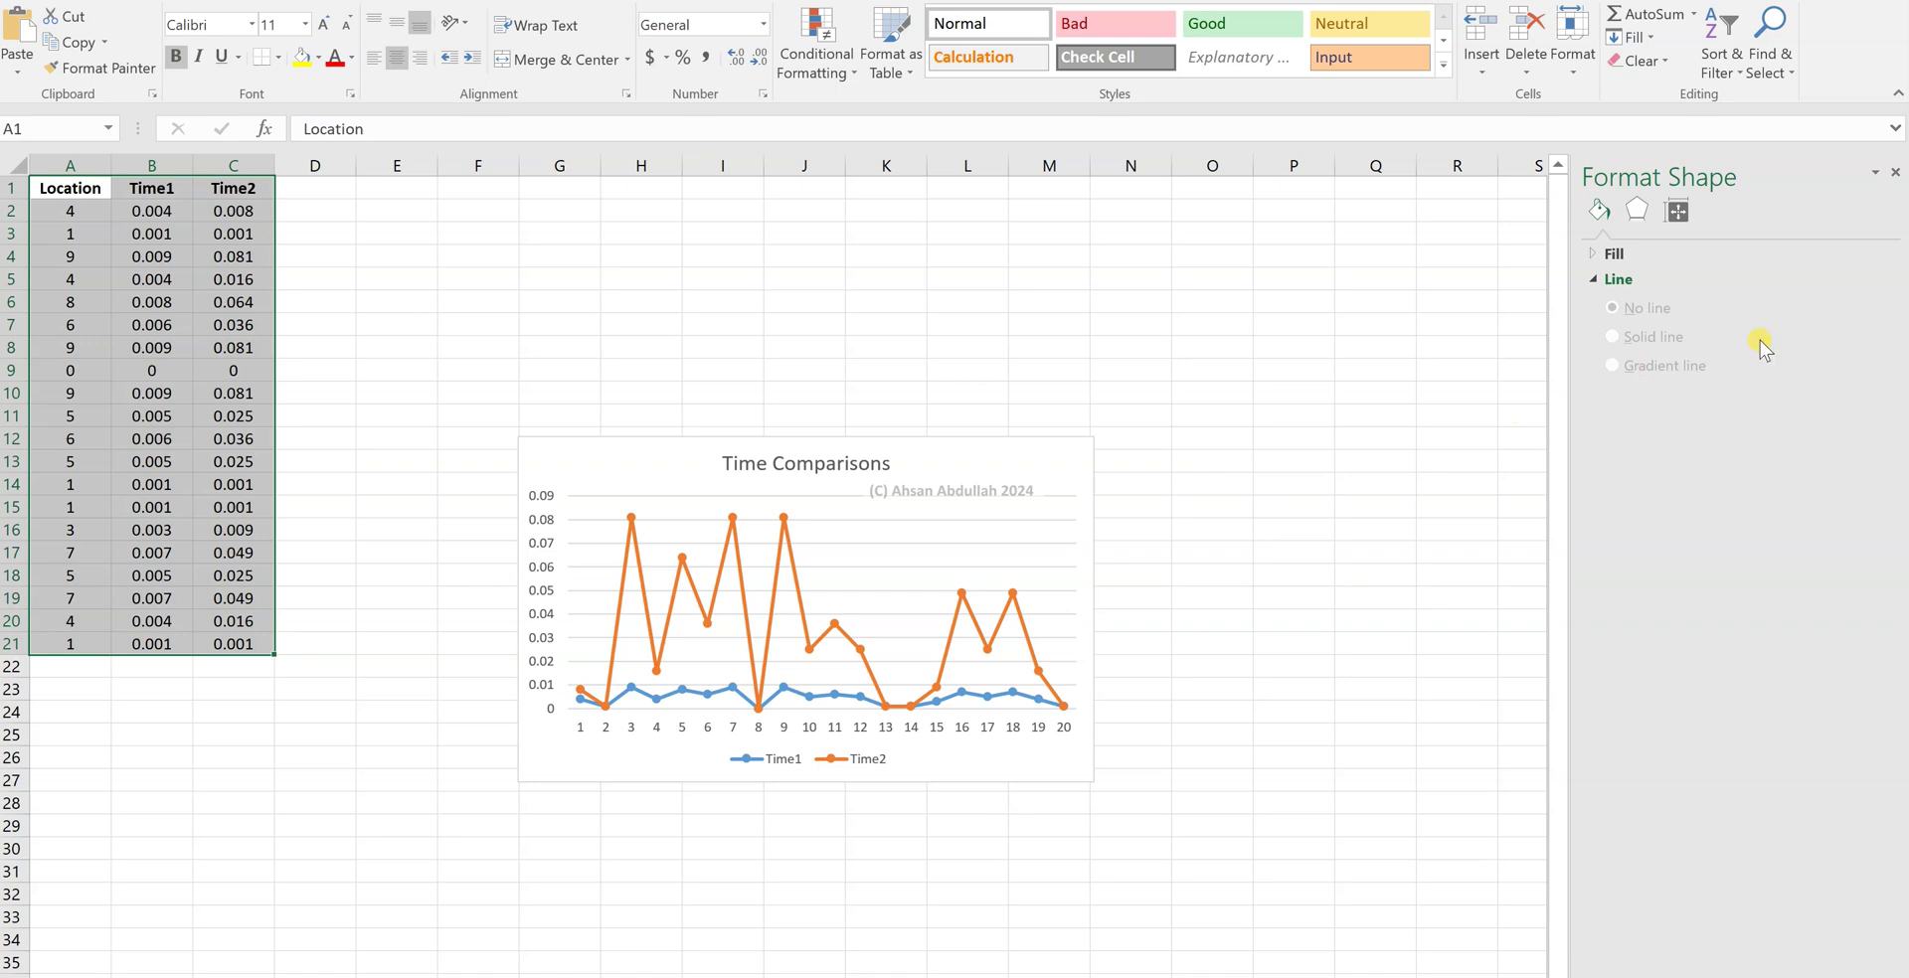
click(1734, 77)
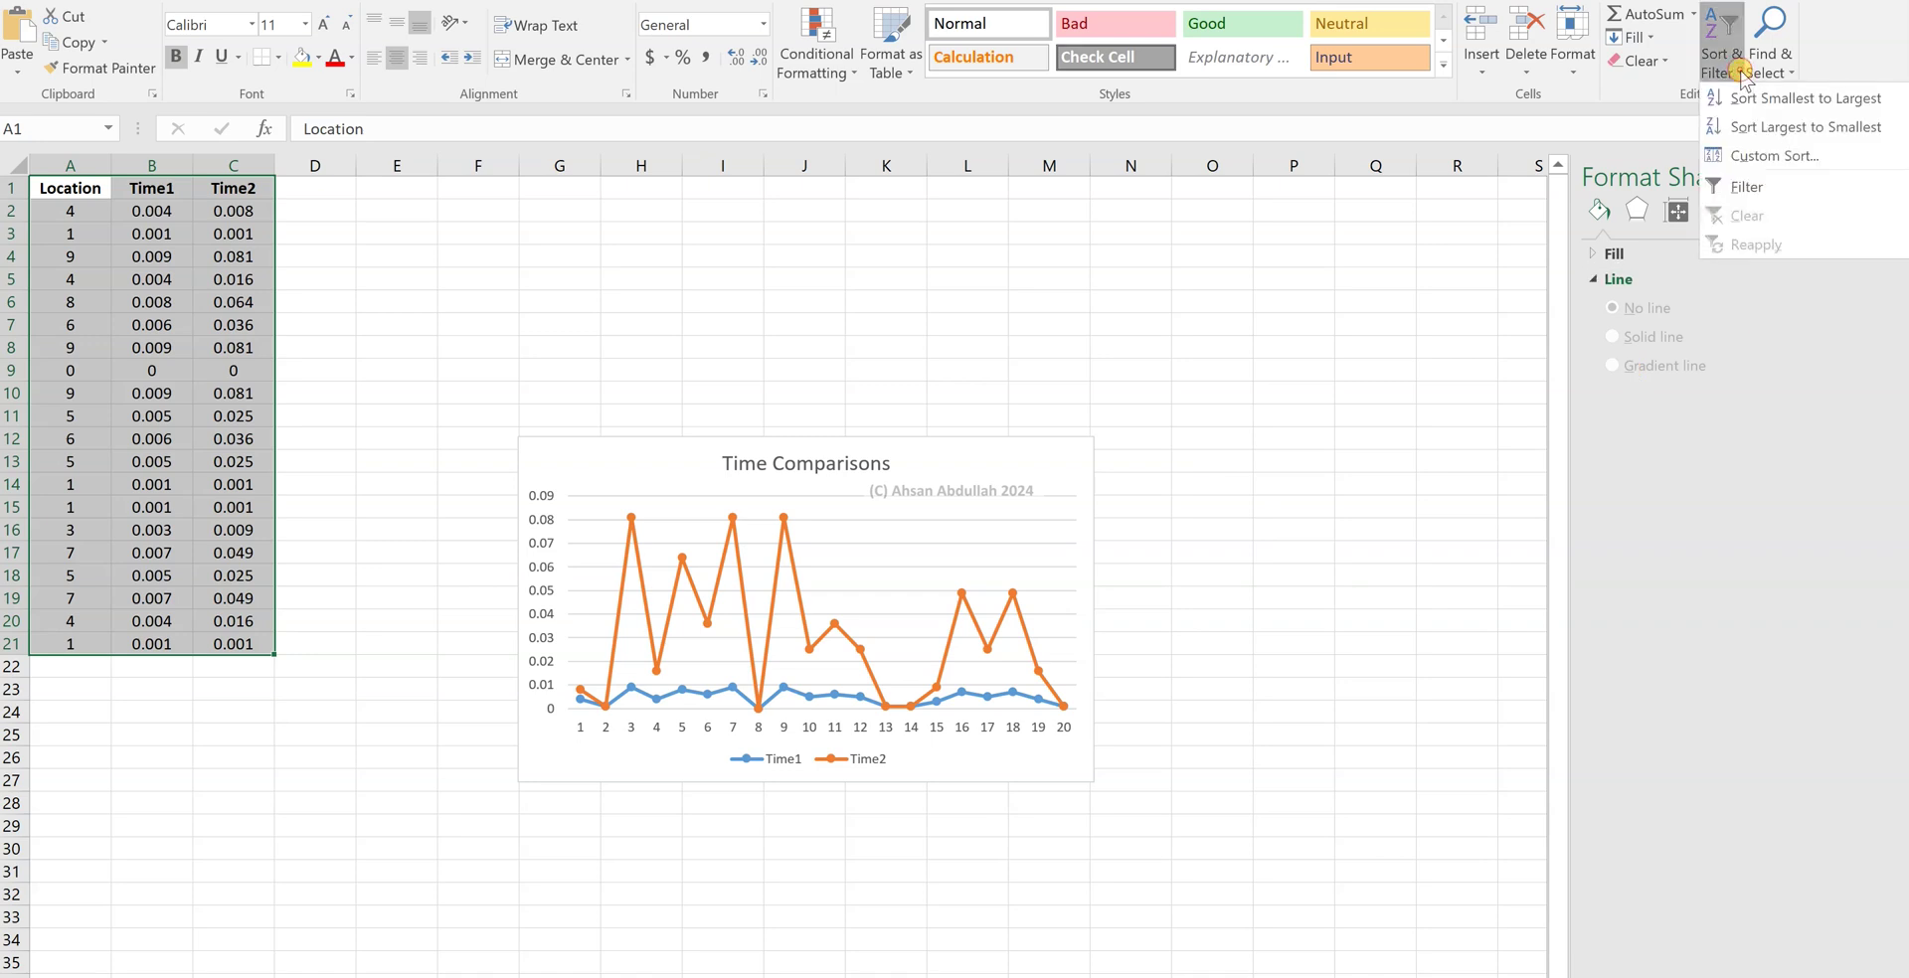
click(1728, 155)
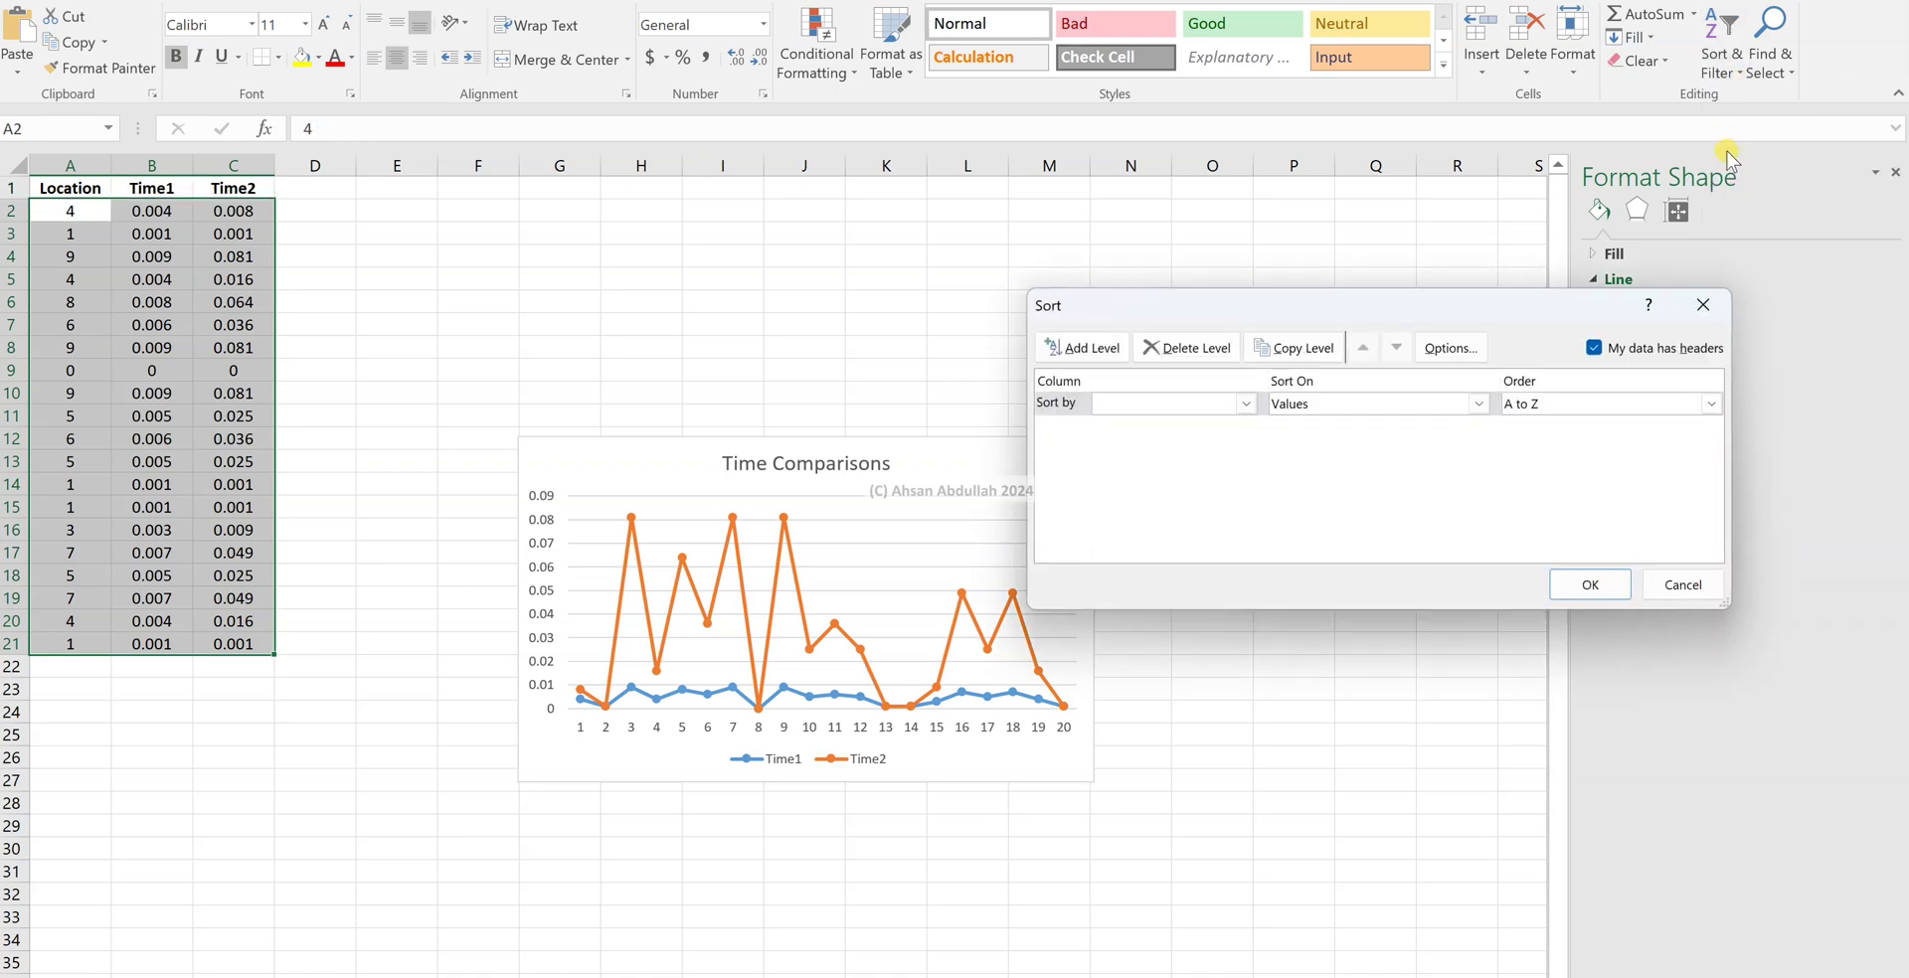
click(1245, 405)
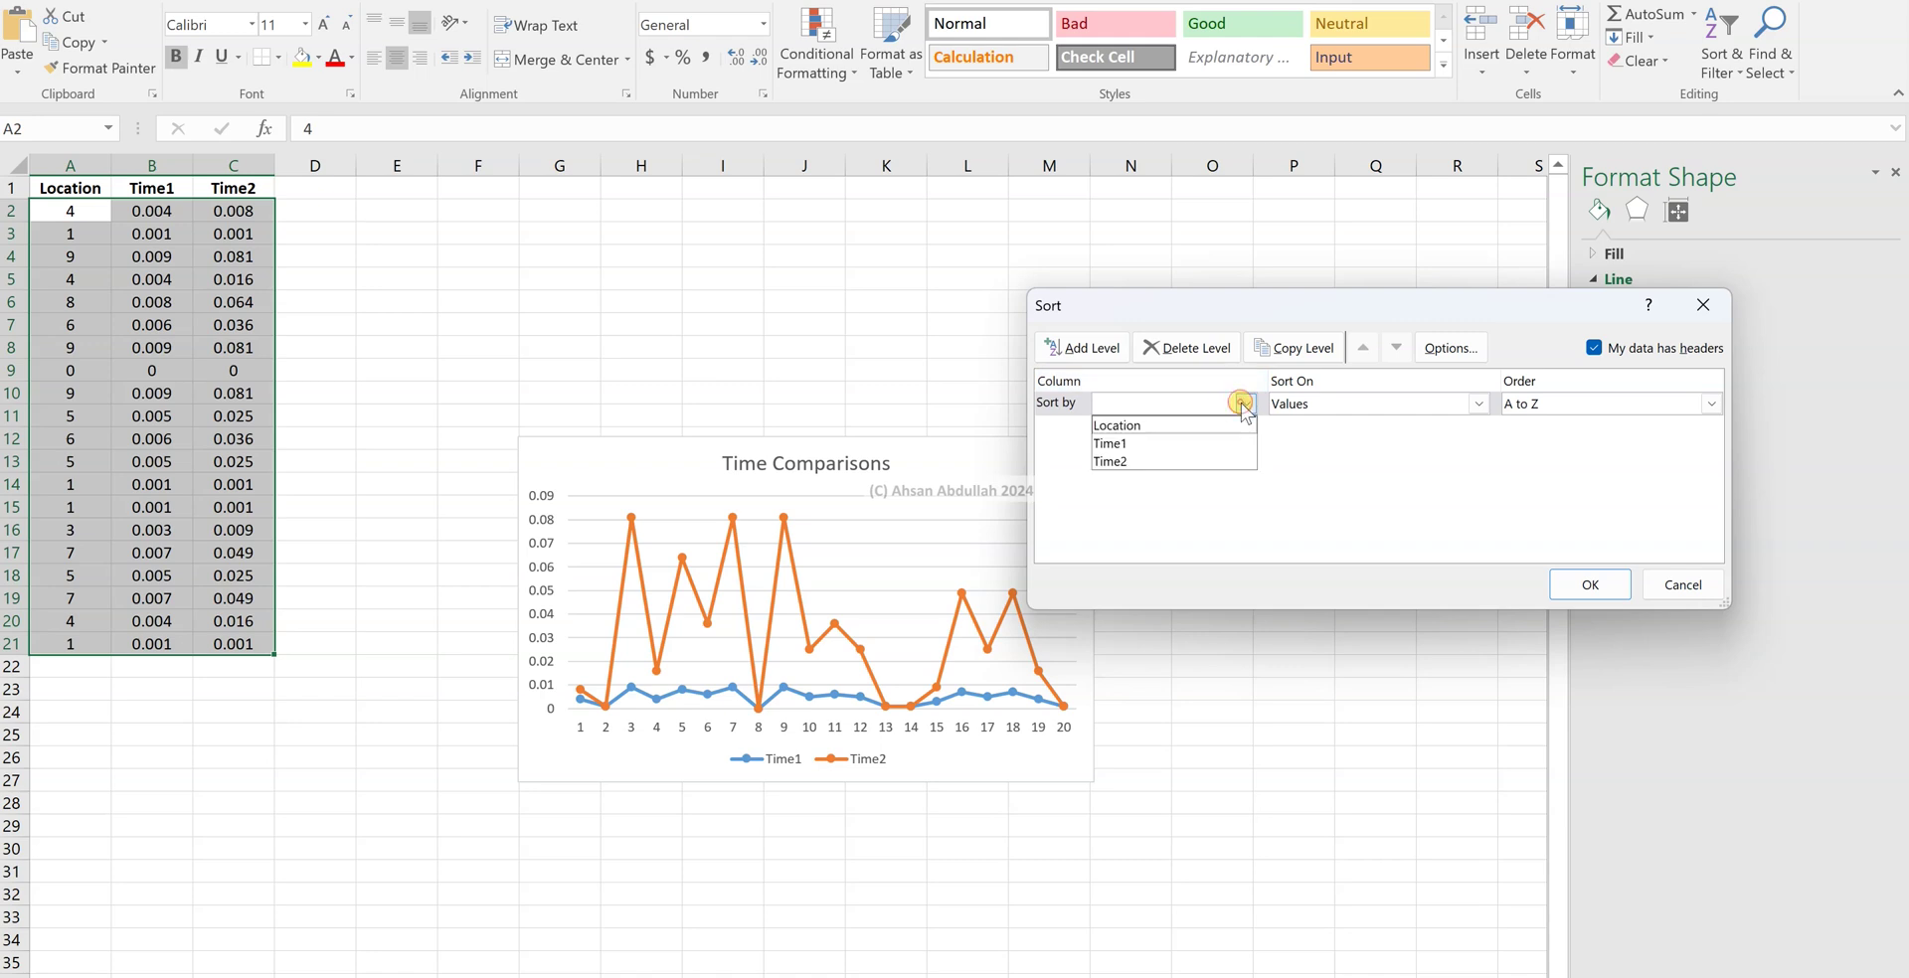
click(1221, 426)
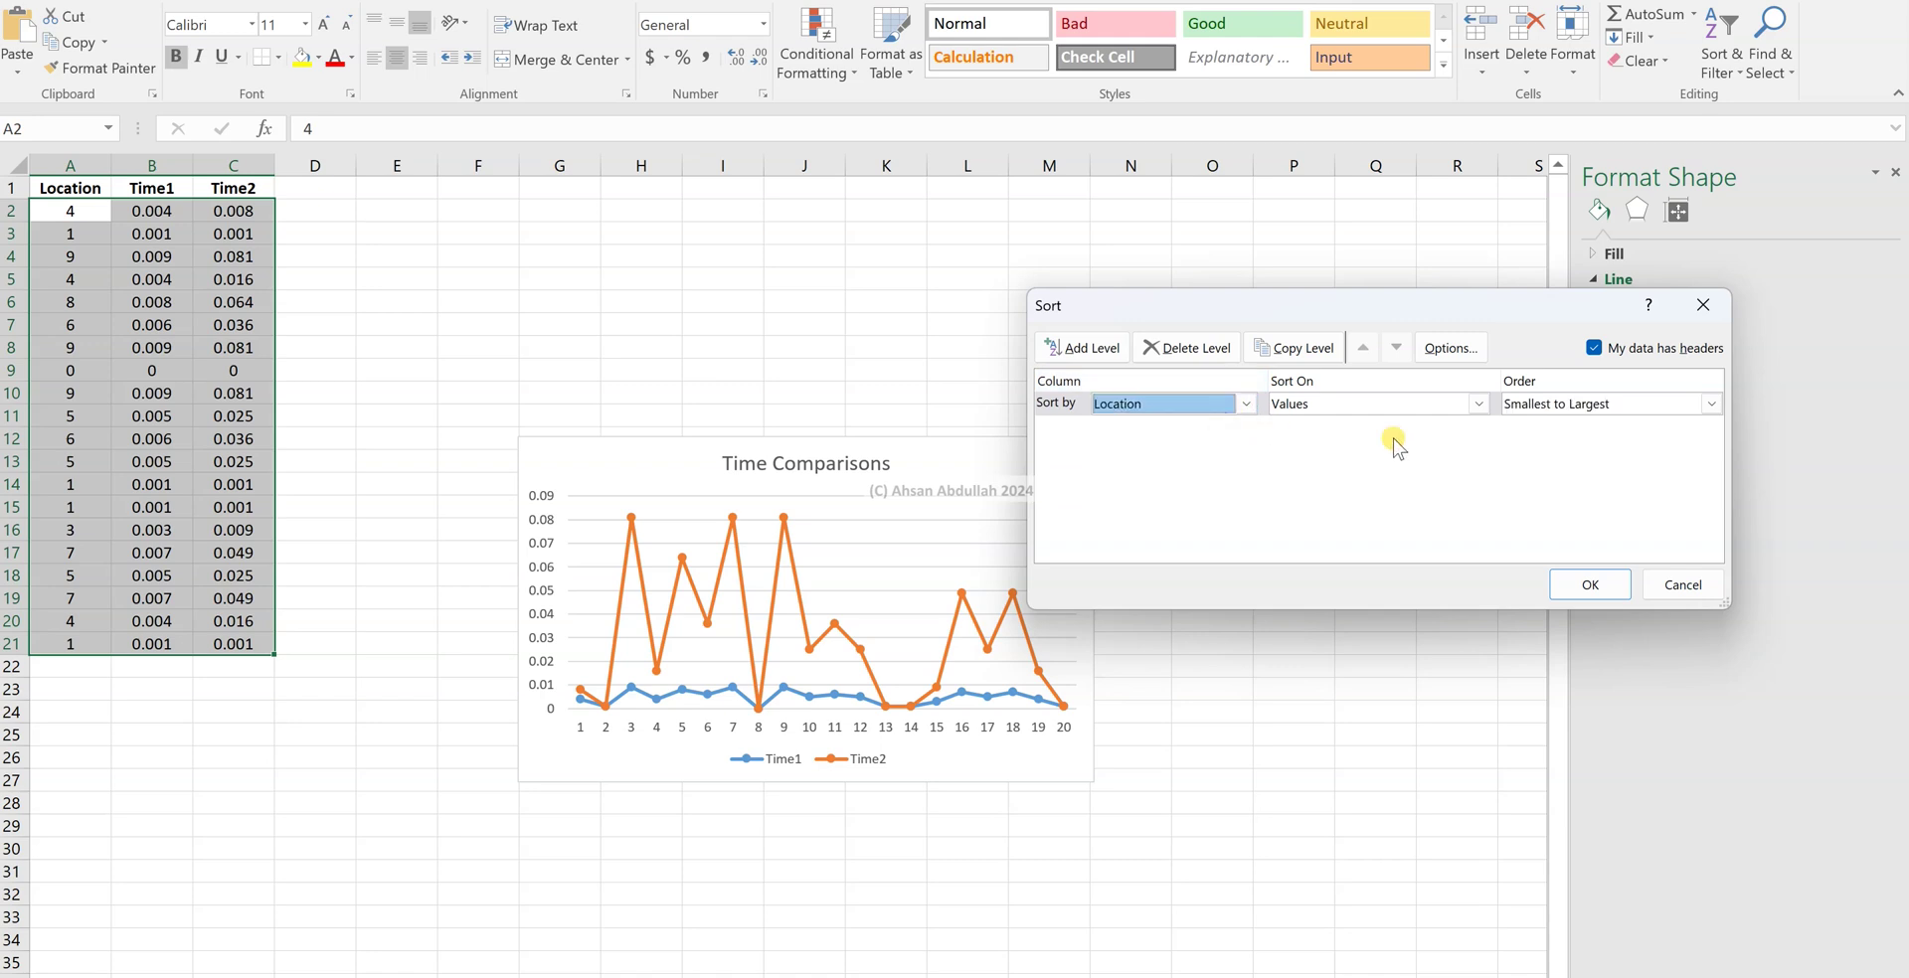
click(1588, 585)
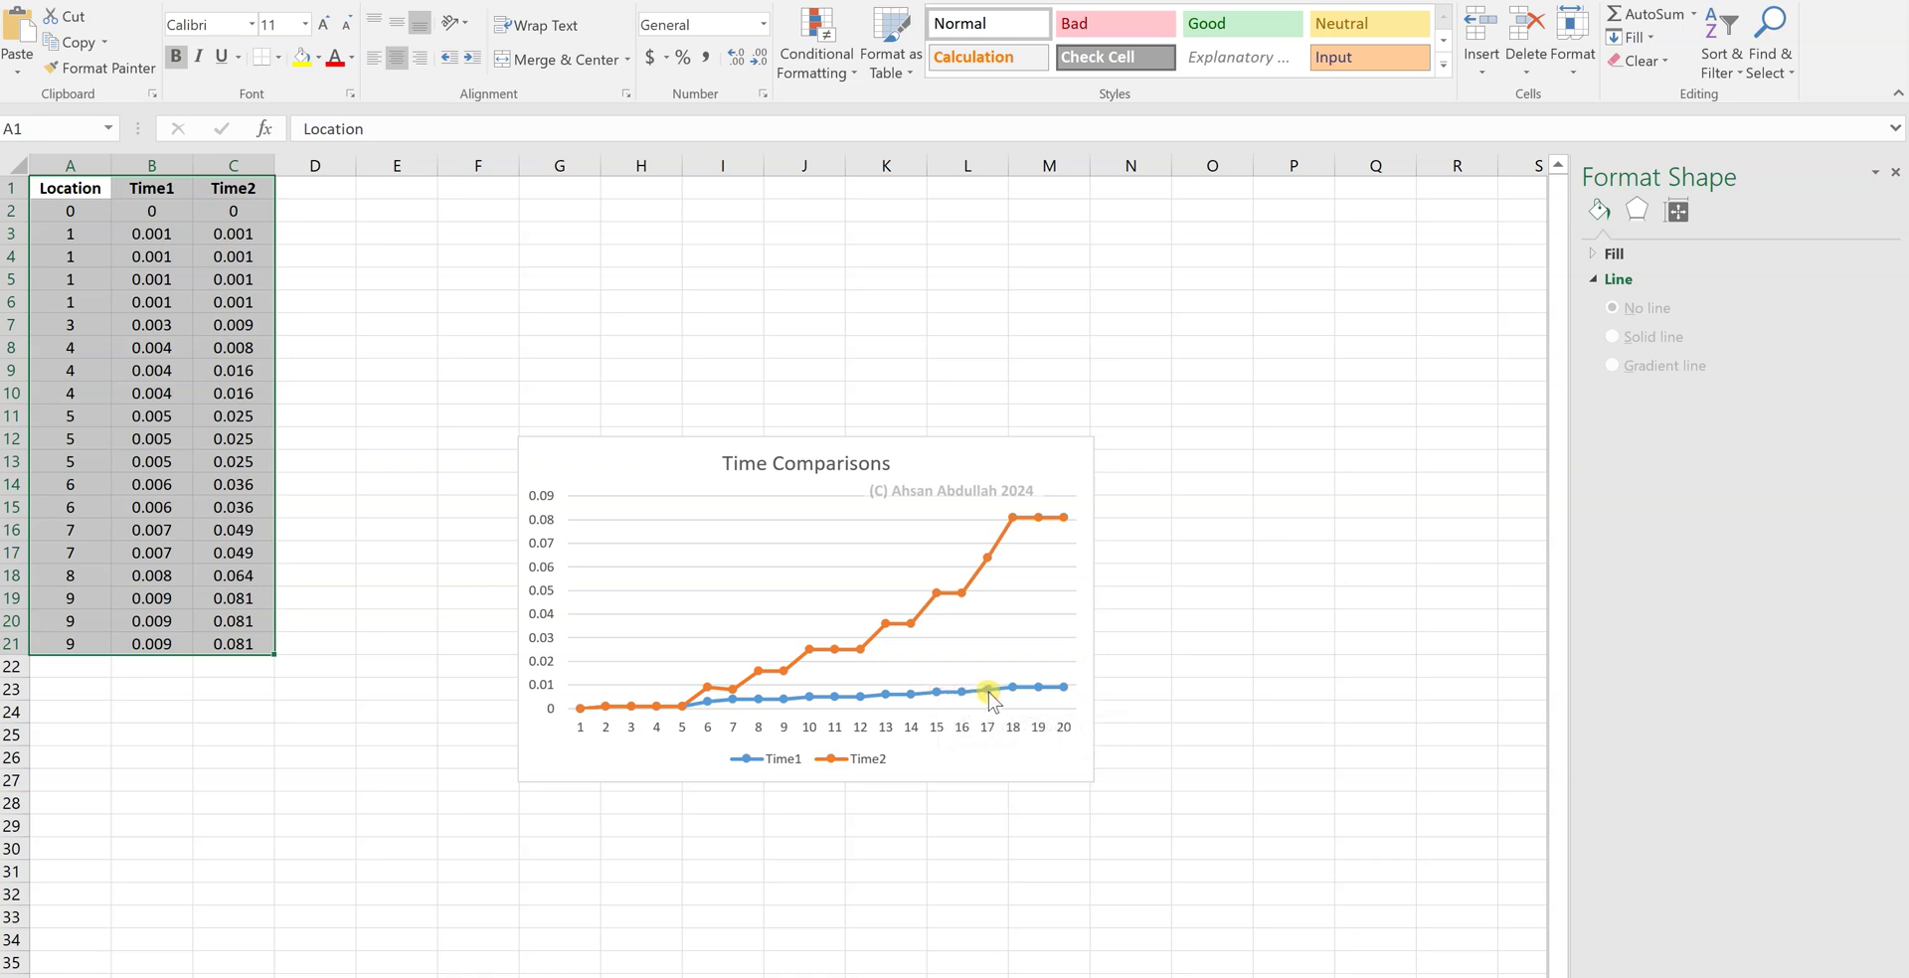
Step: Add an order 2 polynomial trendline to the Time2 series and display its equation on the chart
mouse_move(934, 602)
click(971, 581)
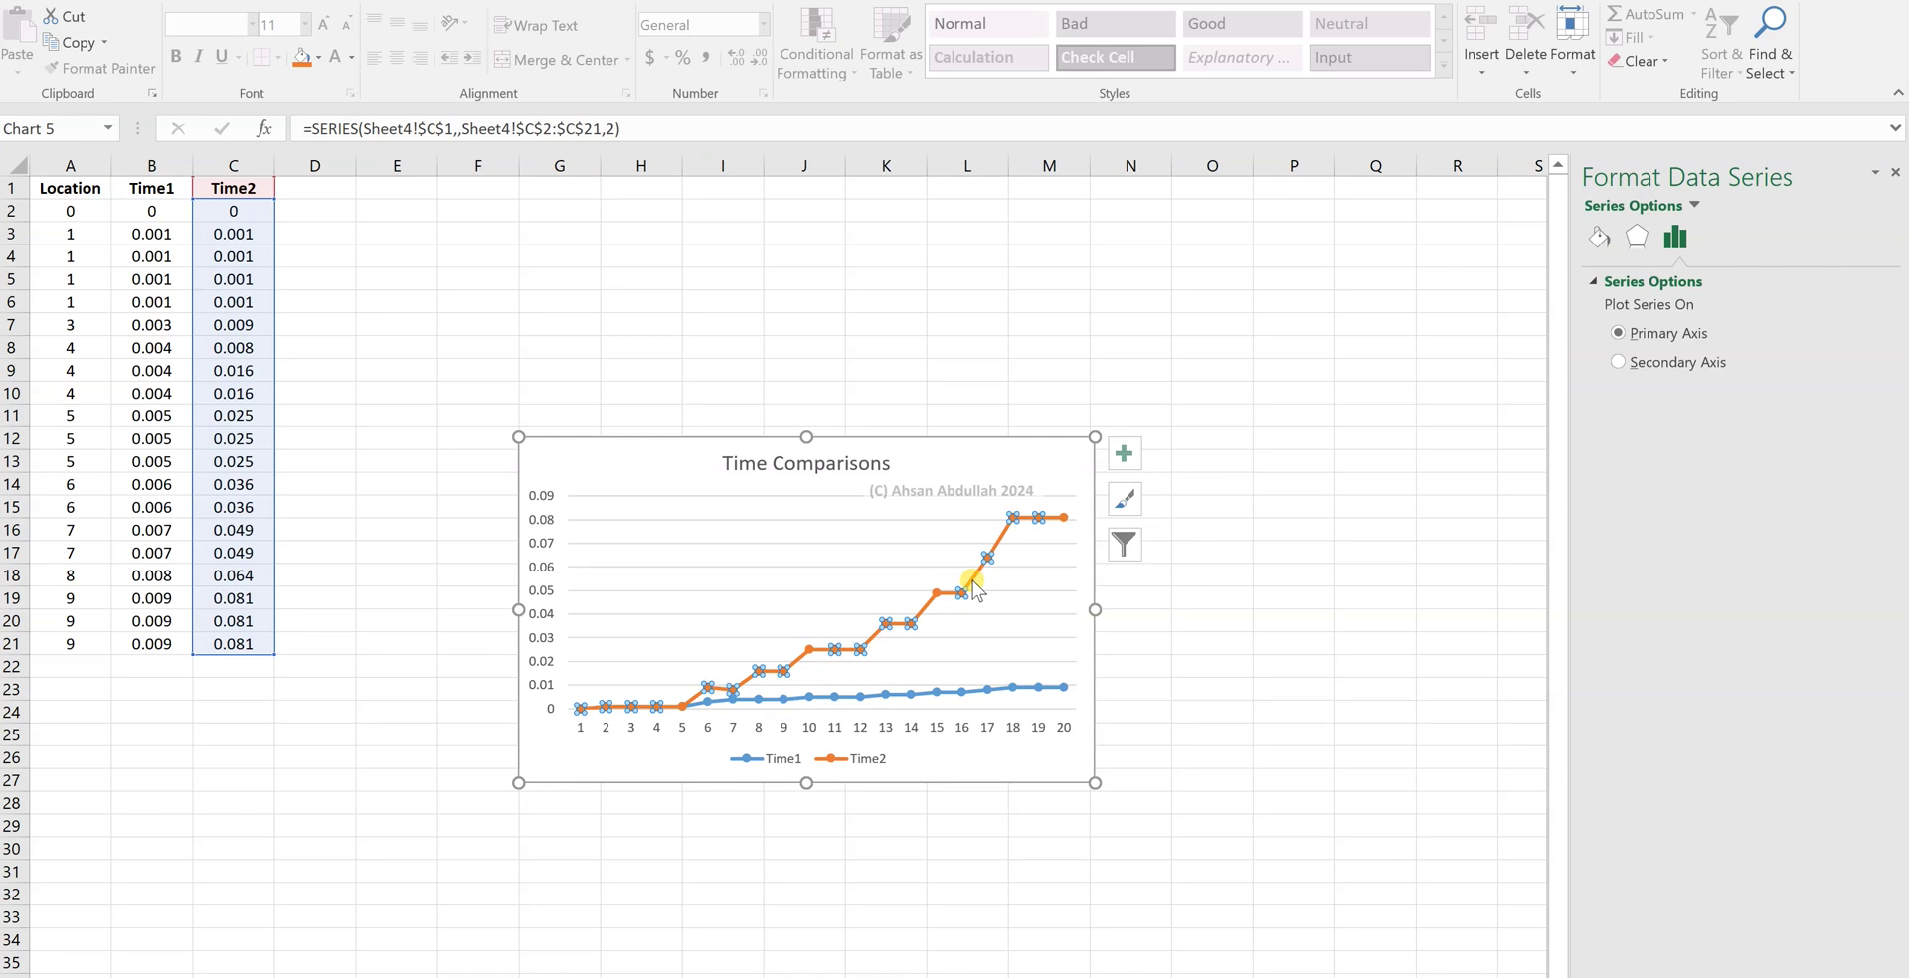
right_click(973, 583)
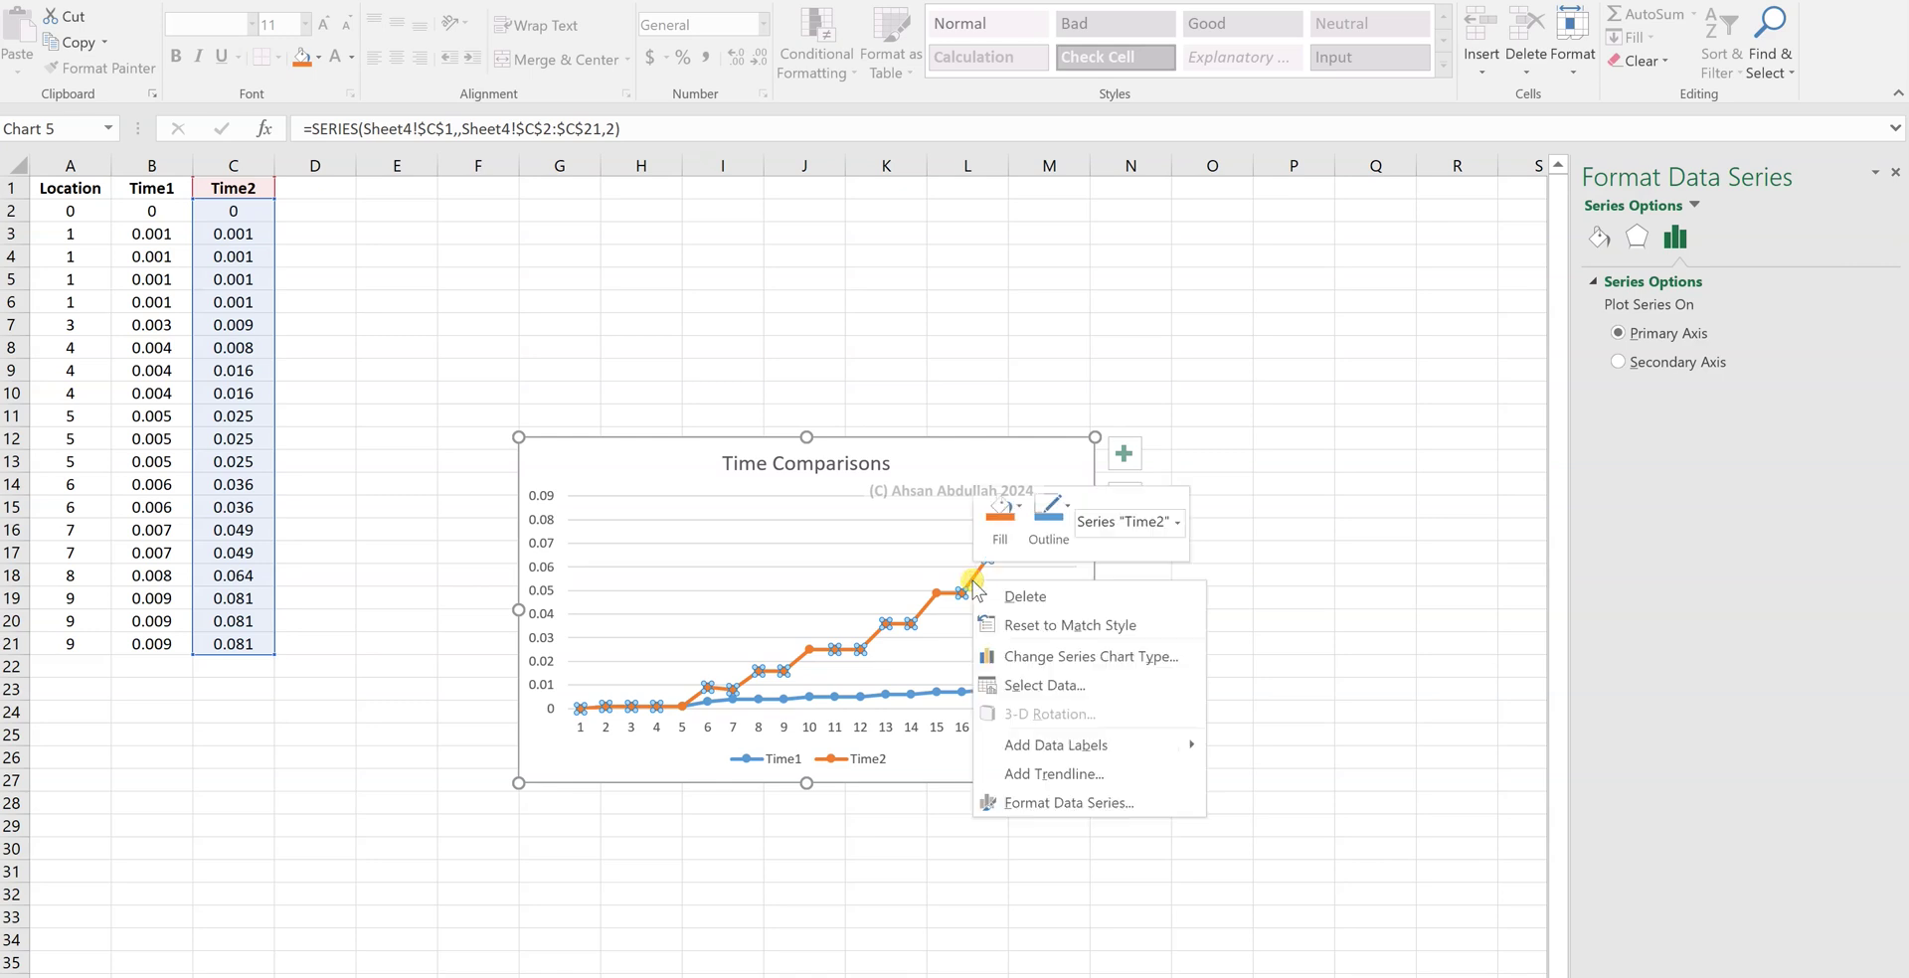
click(1034, 773)
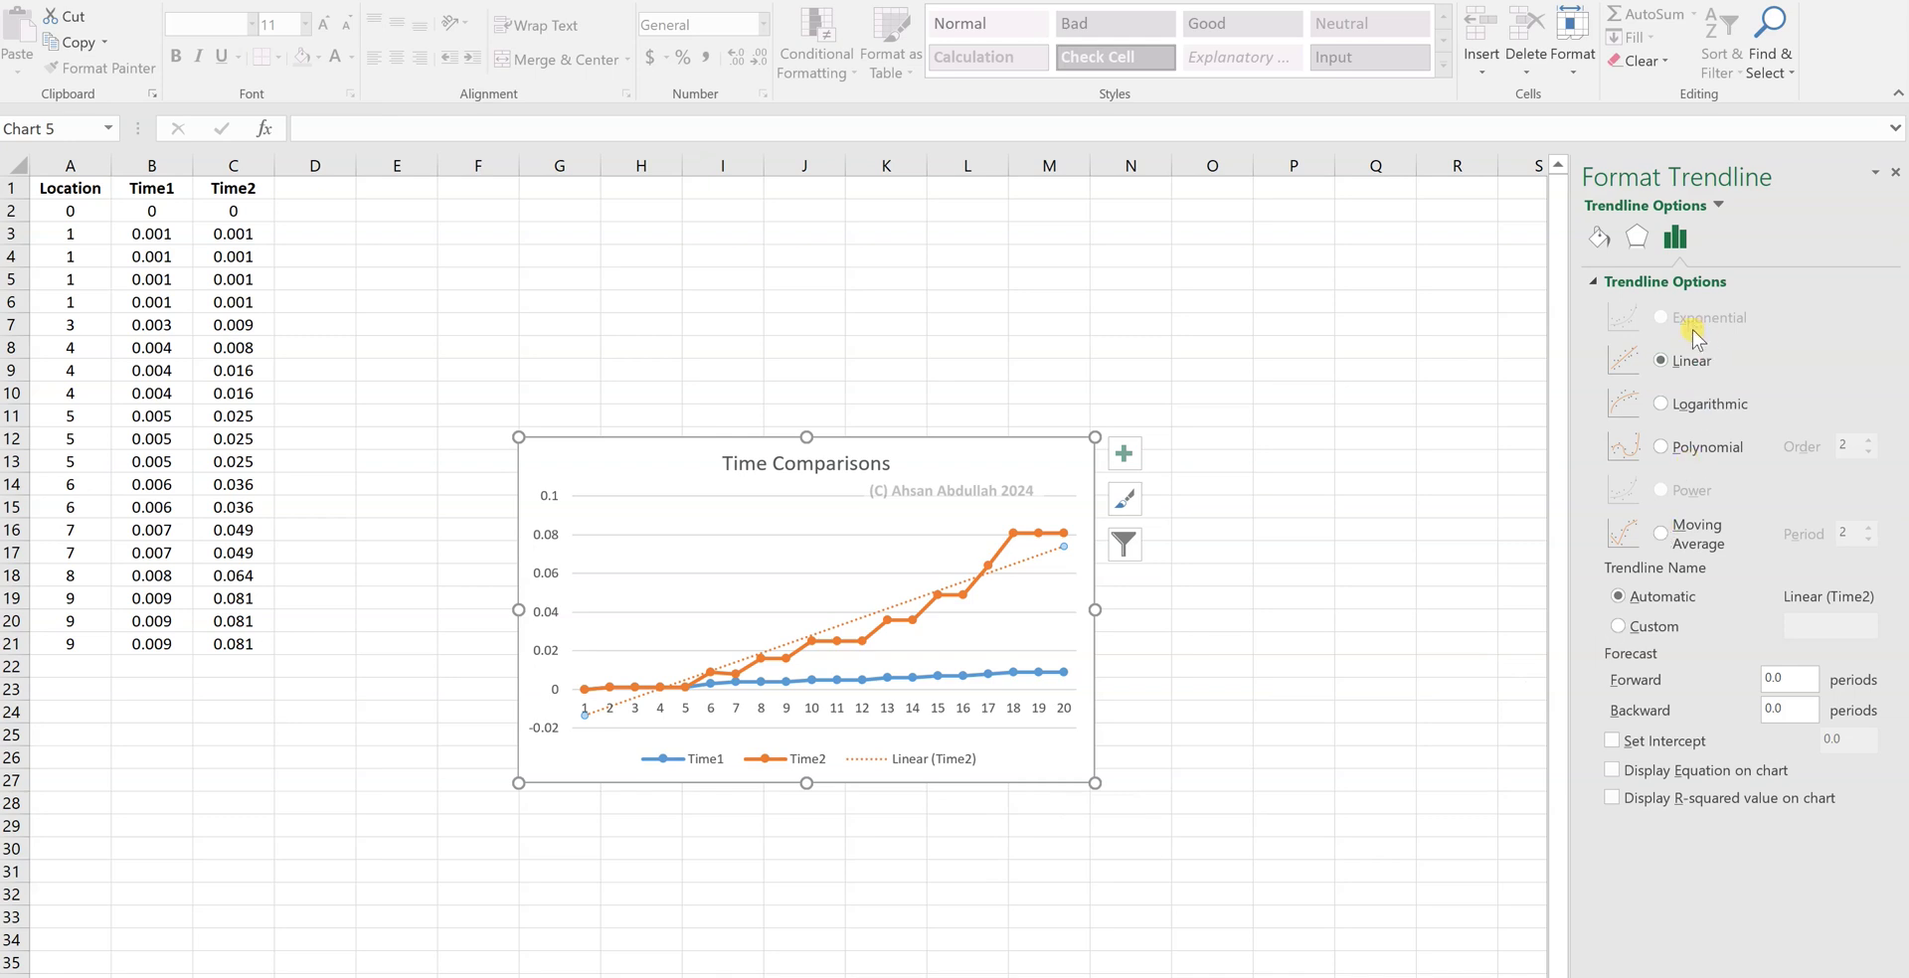
click(1661, 449)
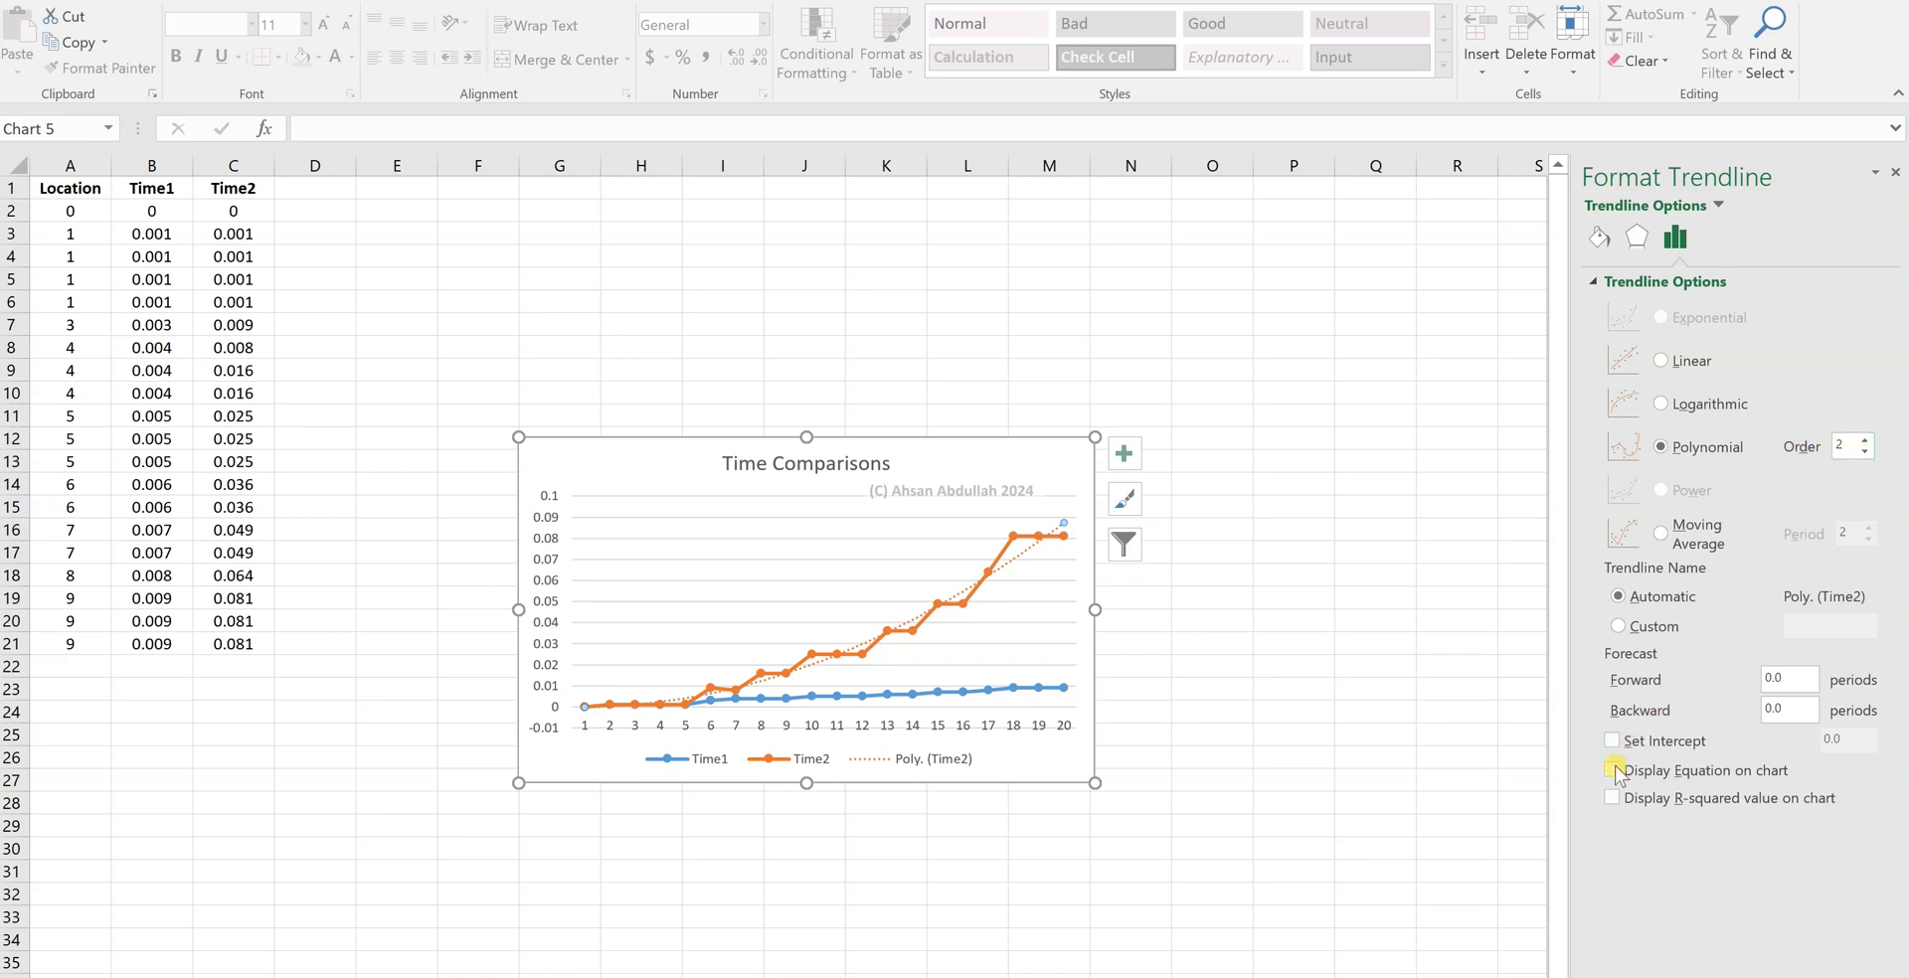
click(1611, 772)
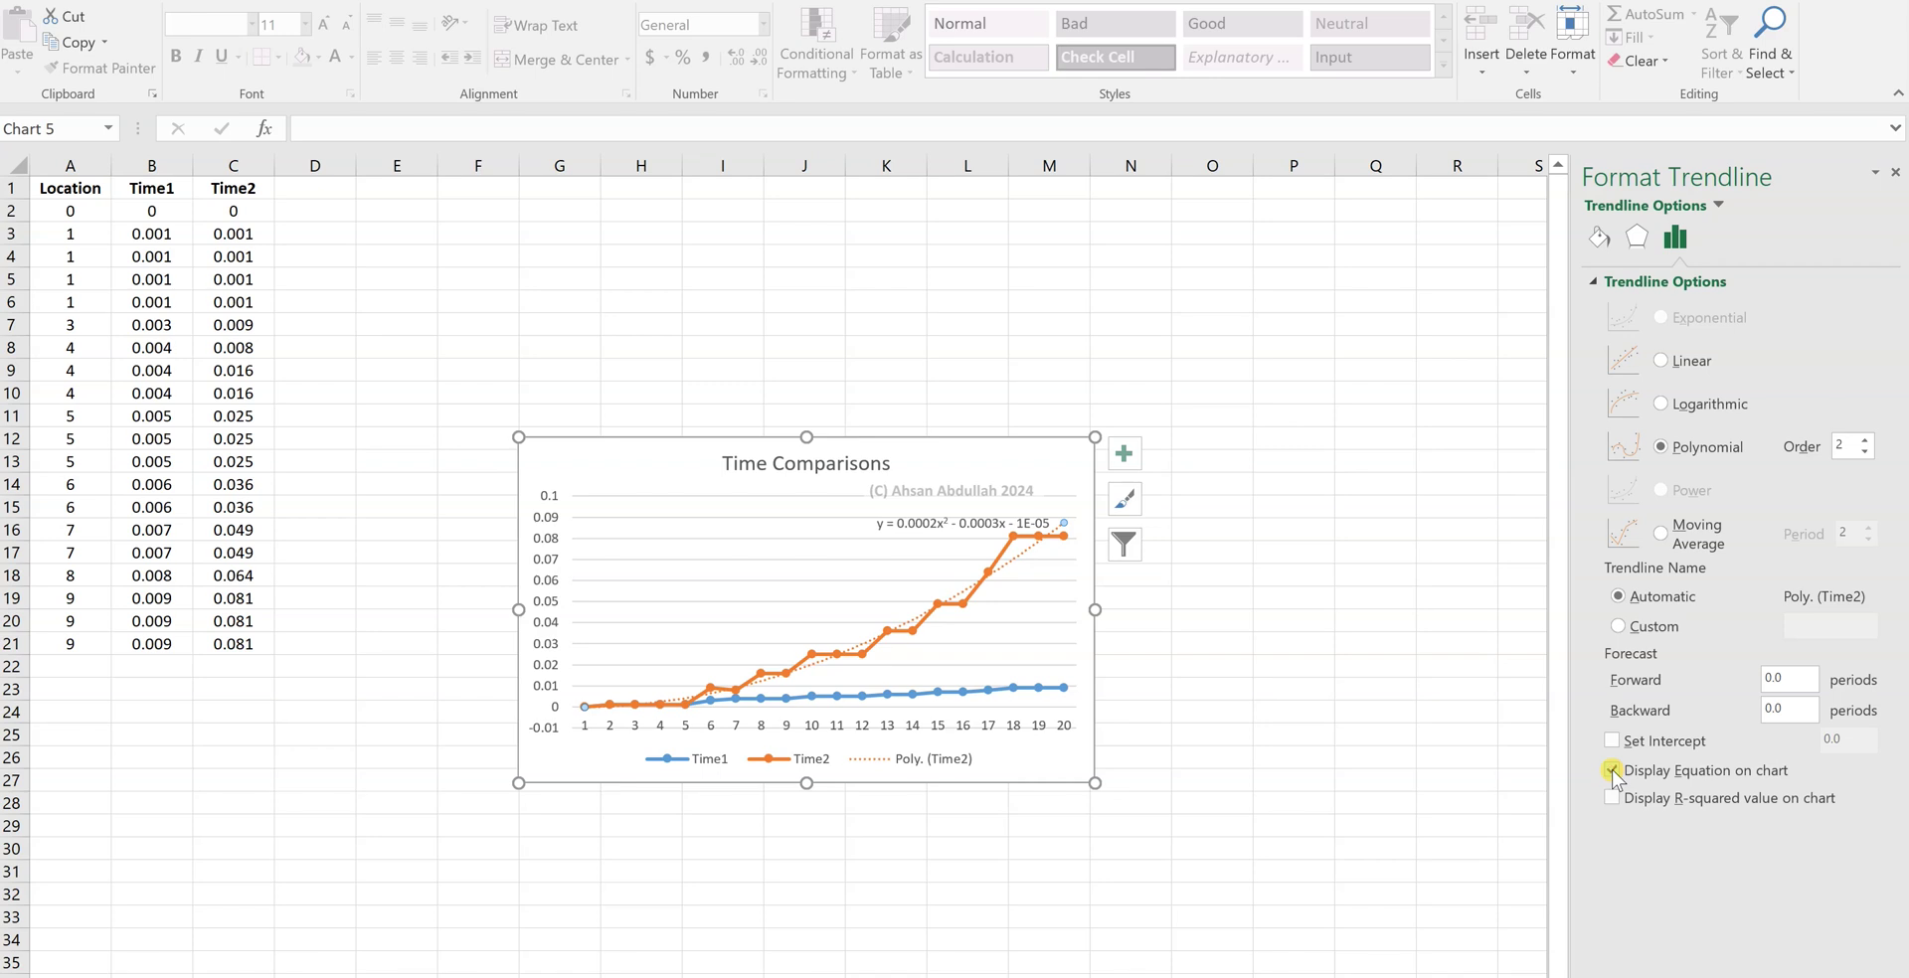
Step: Move the Time2 trendline equation down and to the left so it clears the orange line's upper end
click(950, 527)
drag(953, 534, 903, 559)
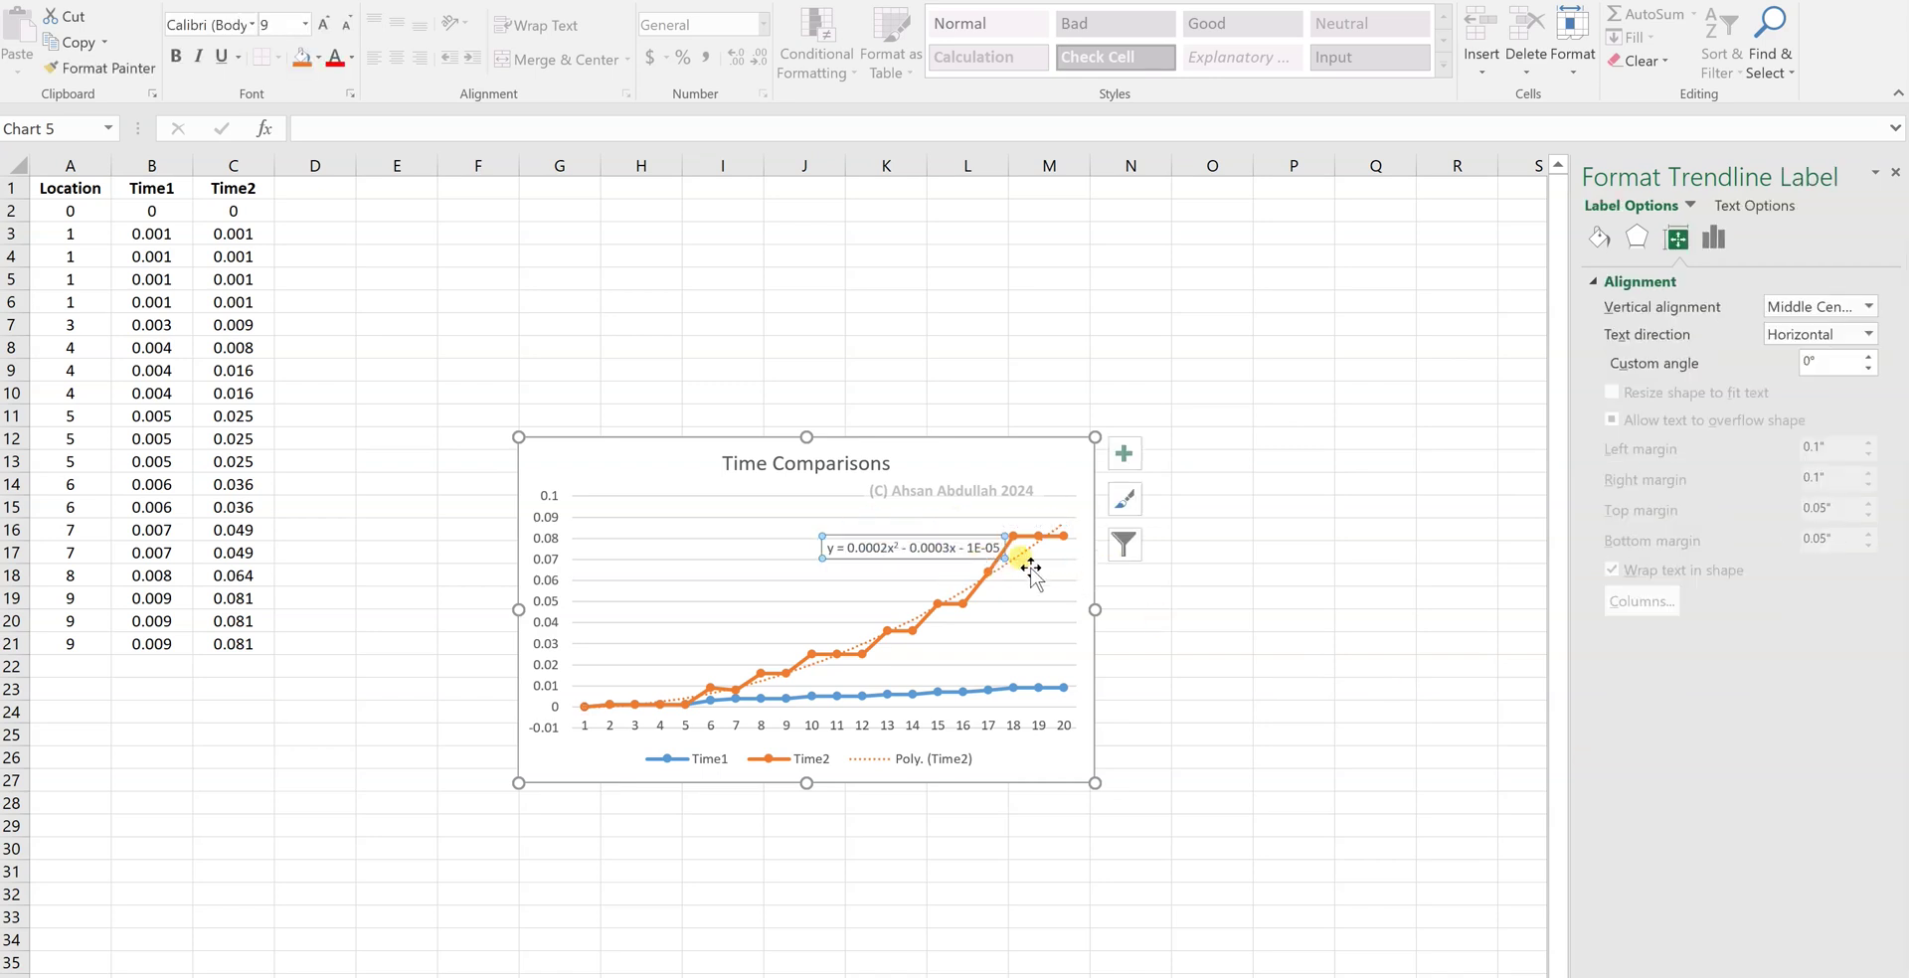
click(1327, 584)
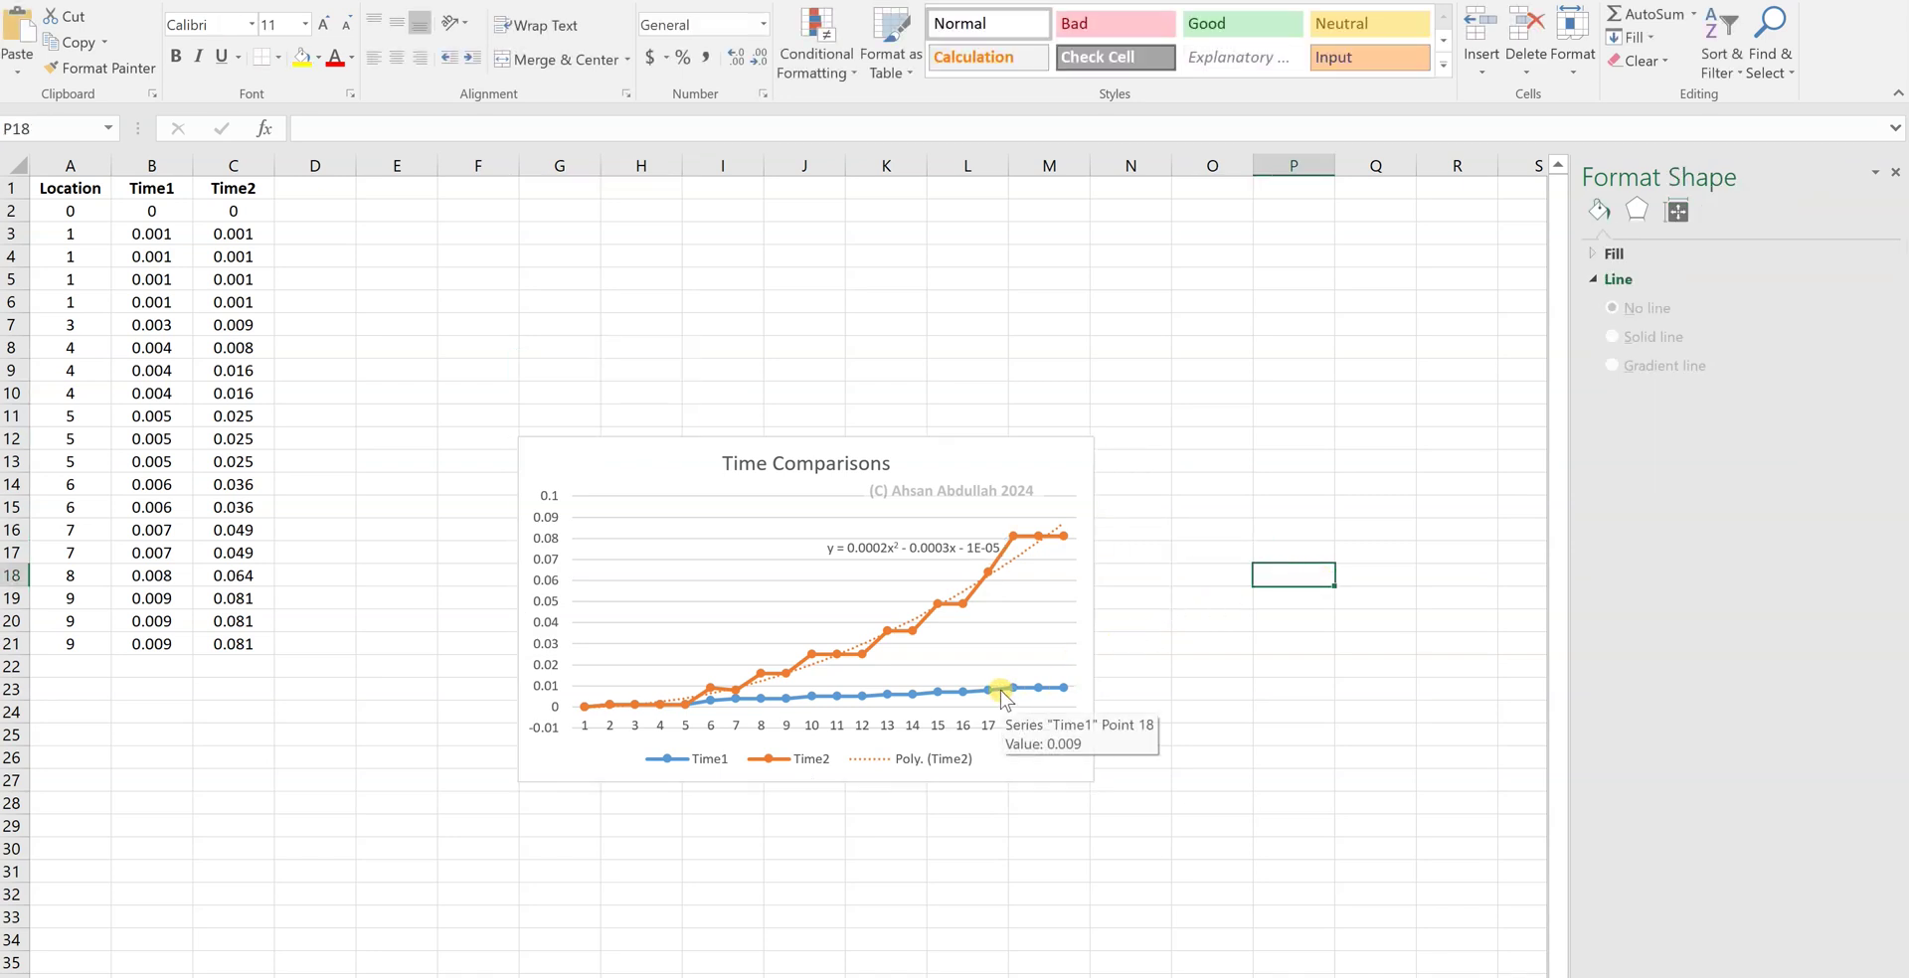
Step: Add a linear trendline to the Time1 series and display its equation on the chart
click(1001, 689)
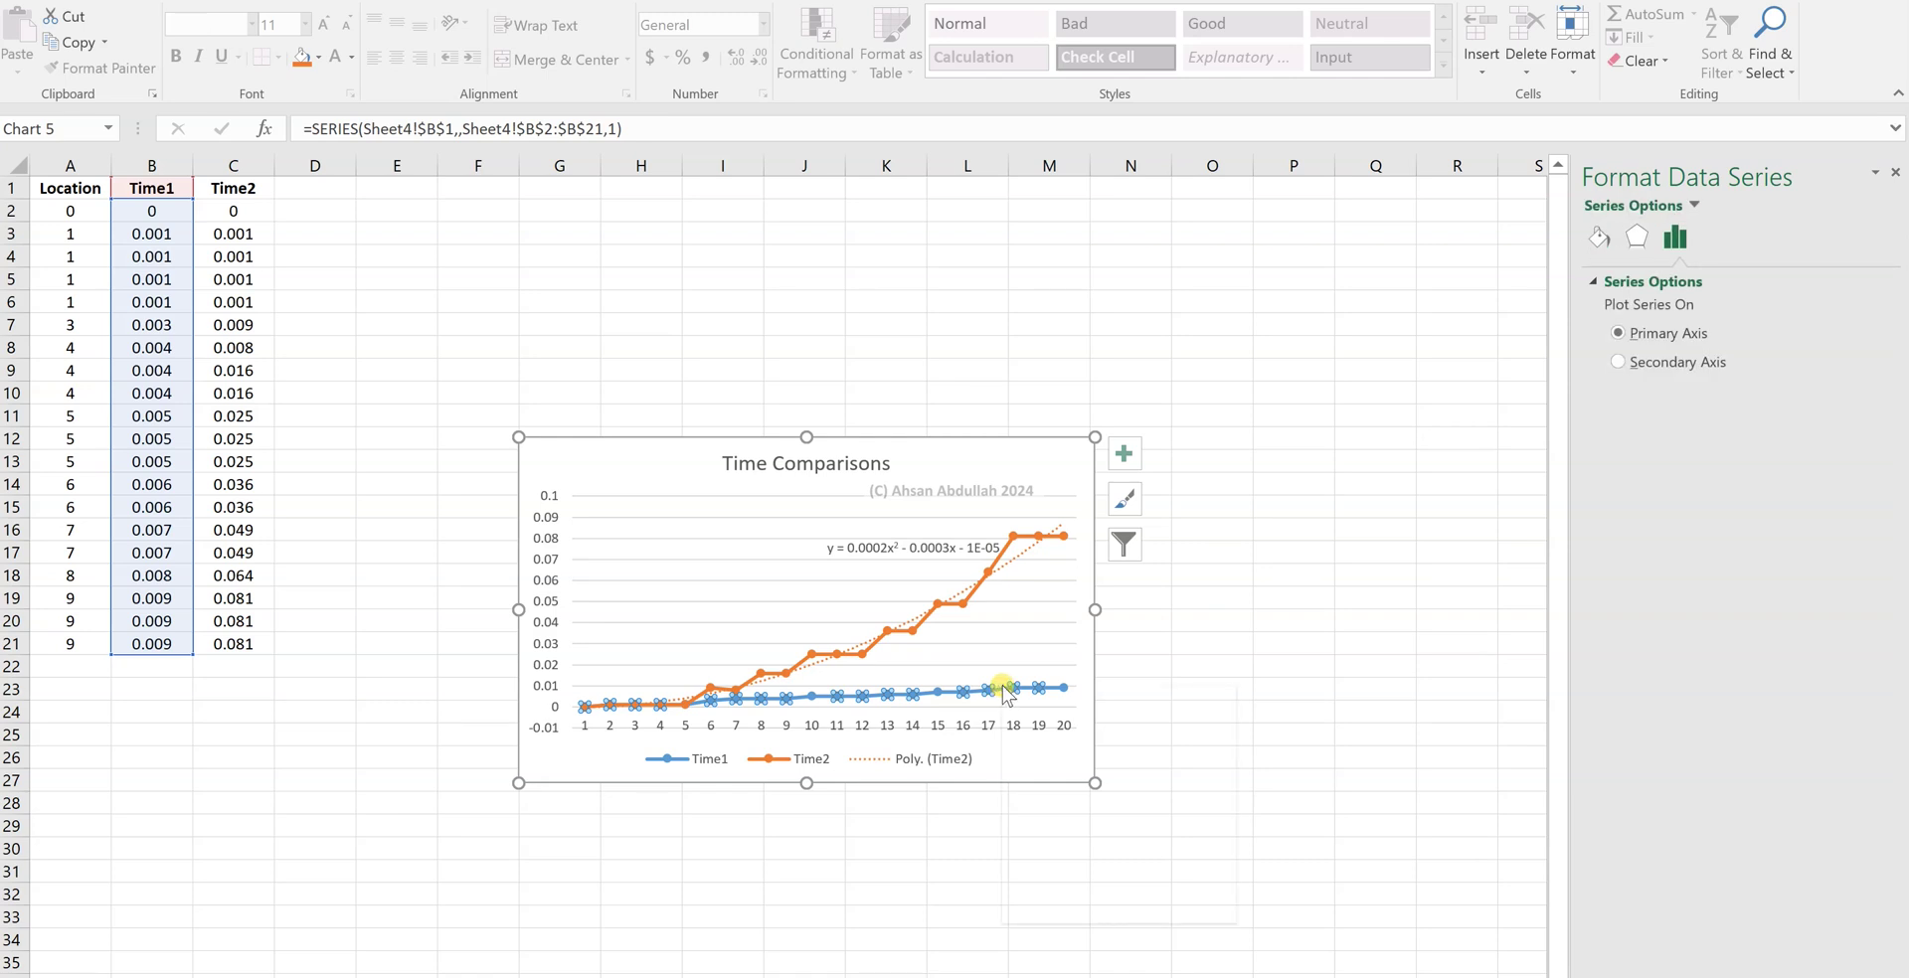
right_click(1002, 686)
click(1089, 879)
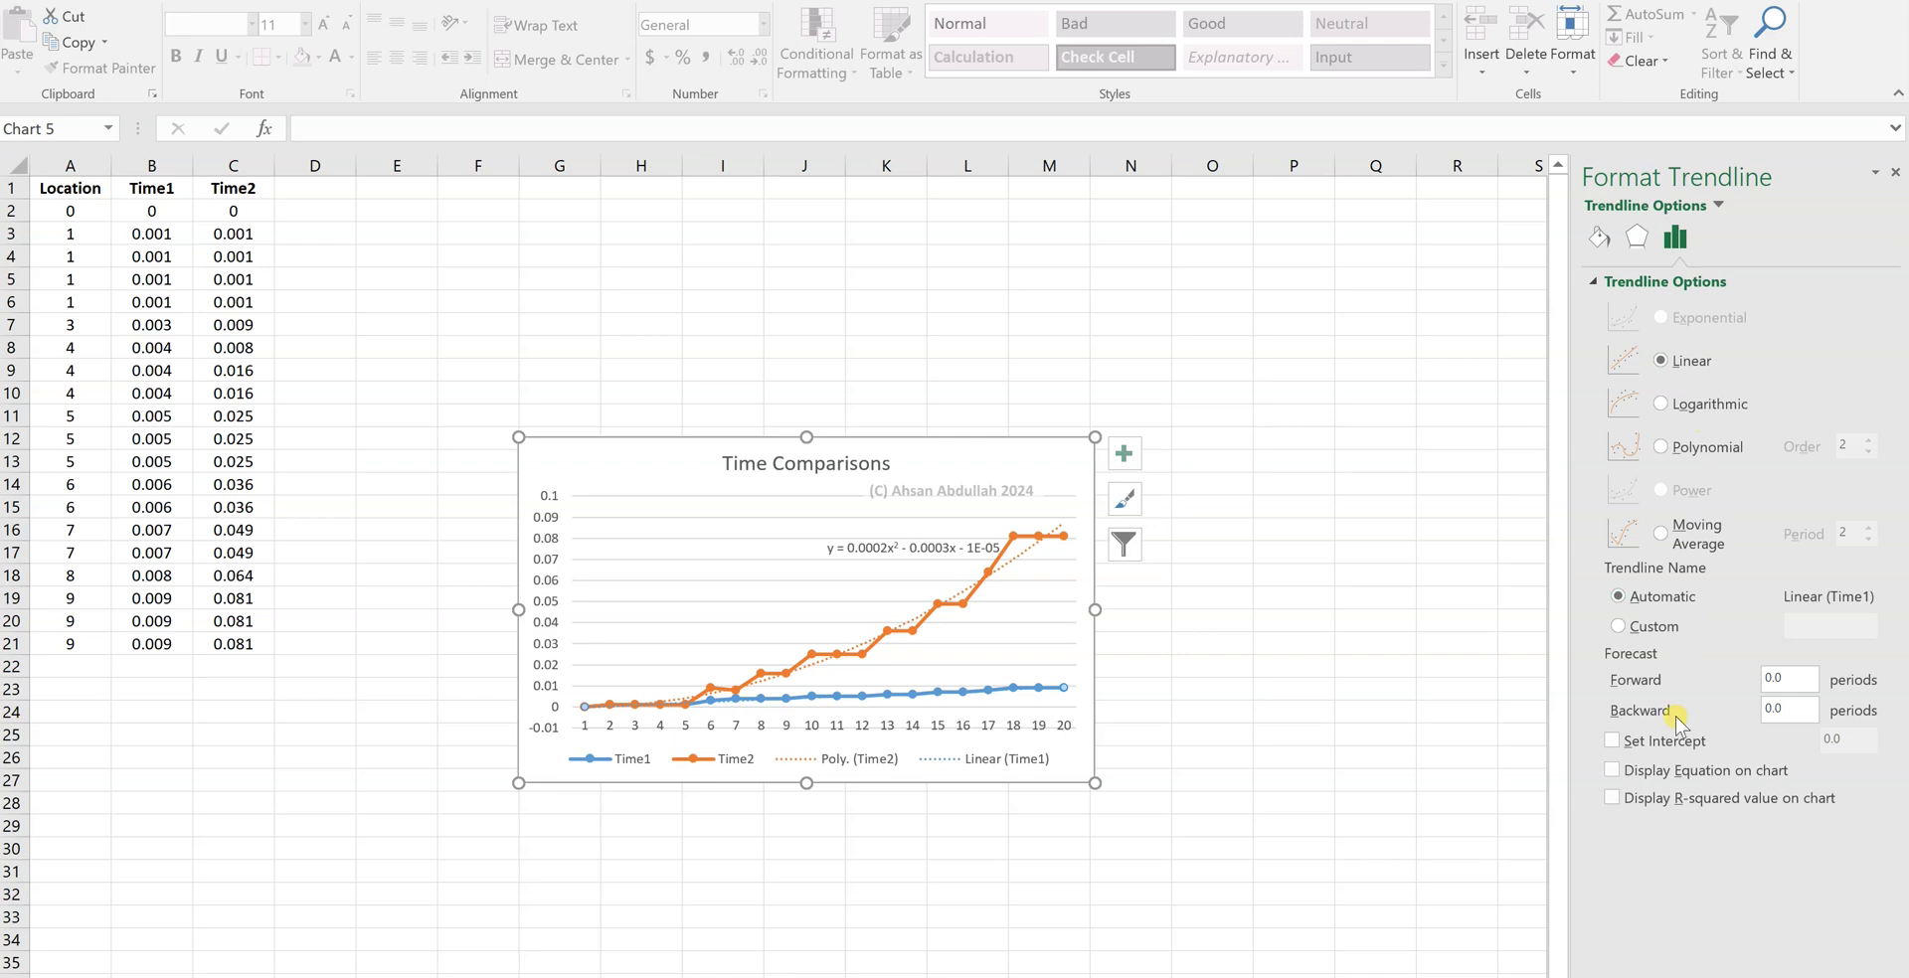
click(1614, 772)
Step: Raise the Time1 trendline equation clear above its line, and move the whole chart up beside the data, starting near column D, row 2
click(997, 676)
drag(1005, 680, 1004, 668)
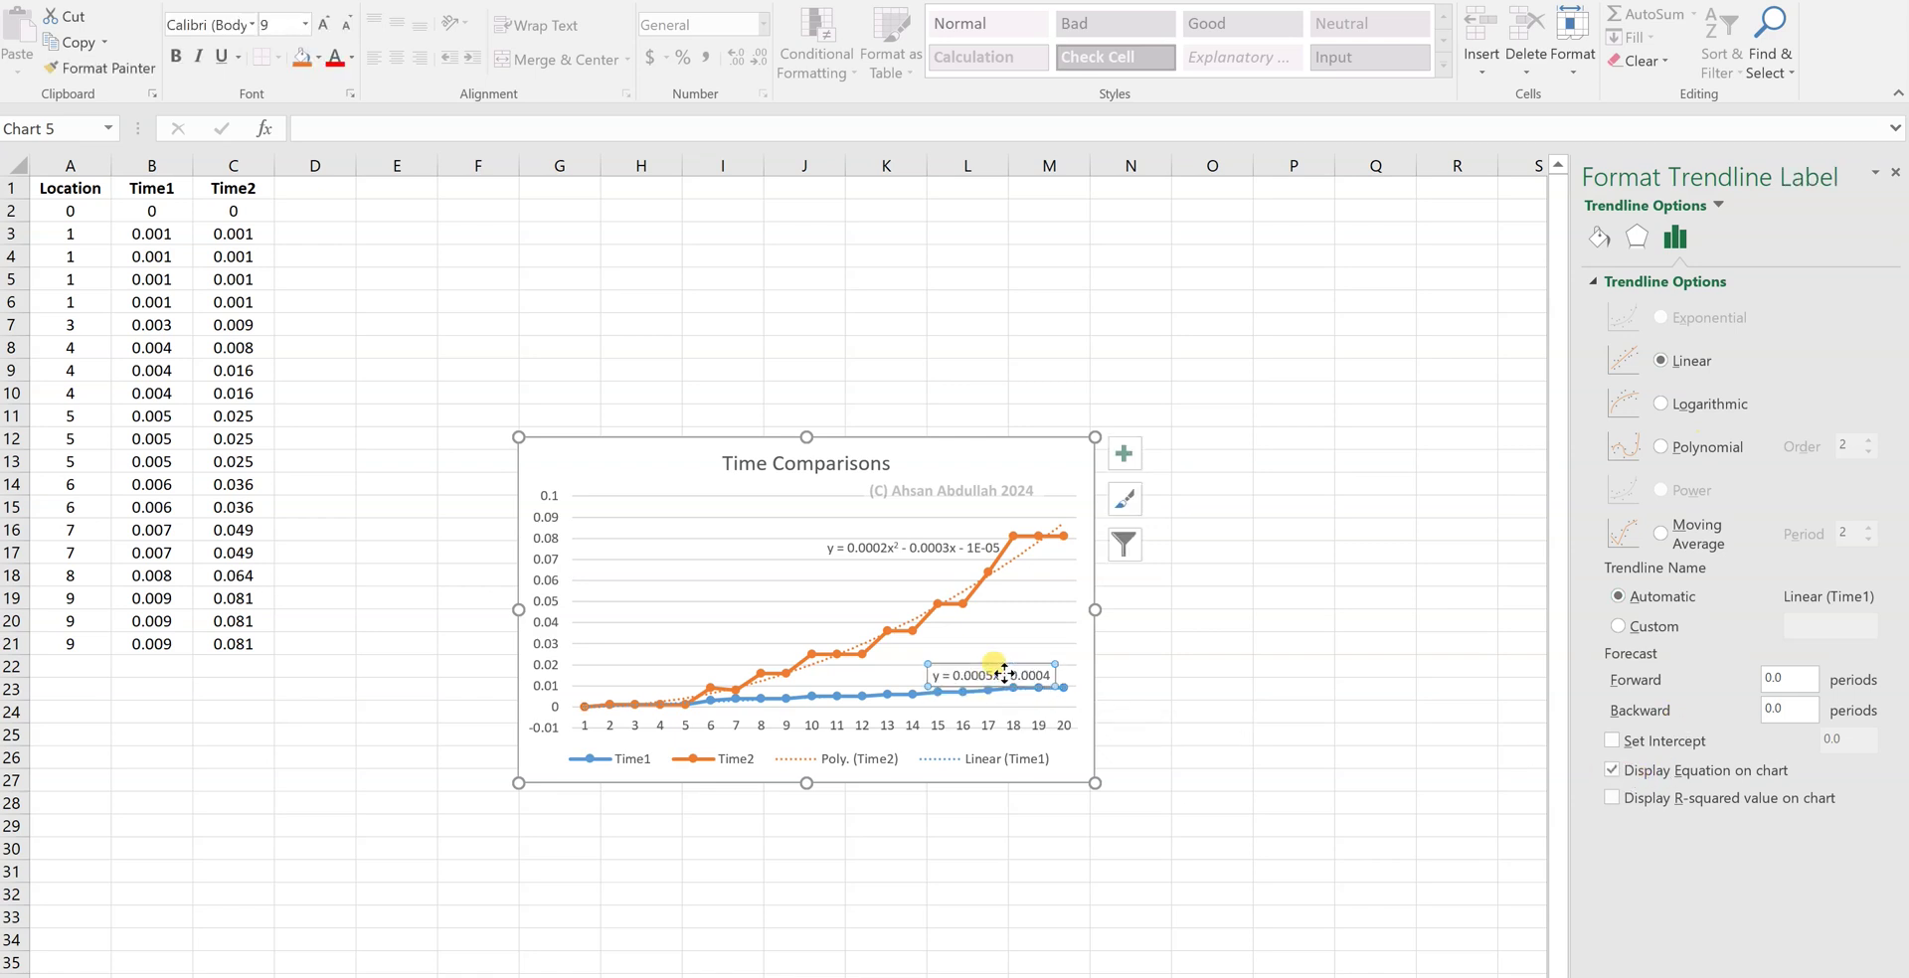
click(1004, 674)
click(1003, 674)
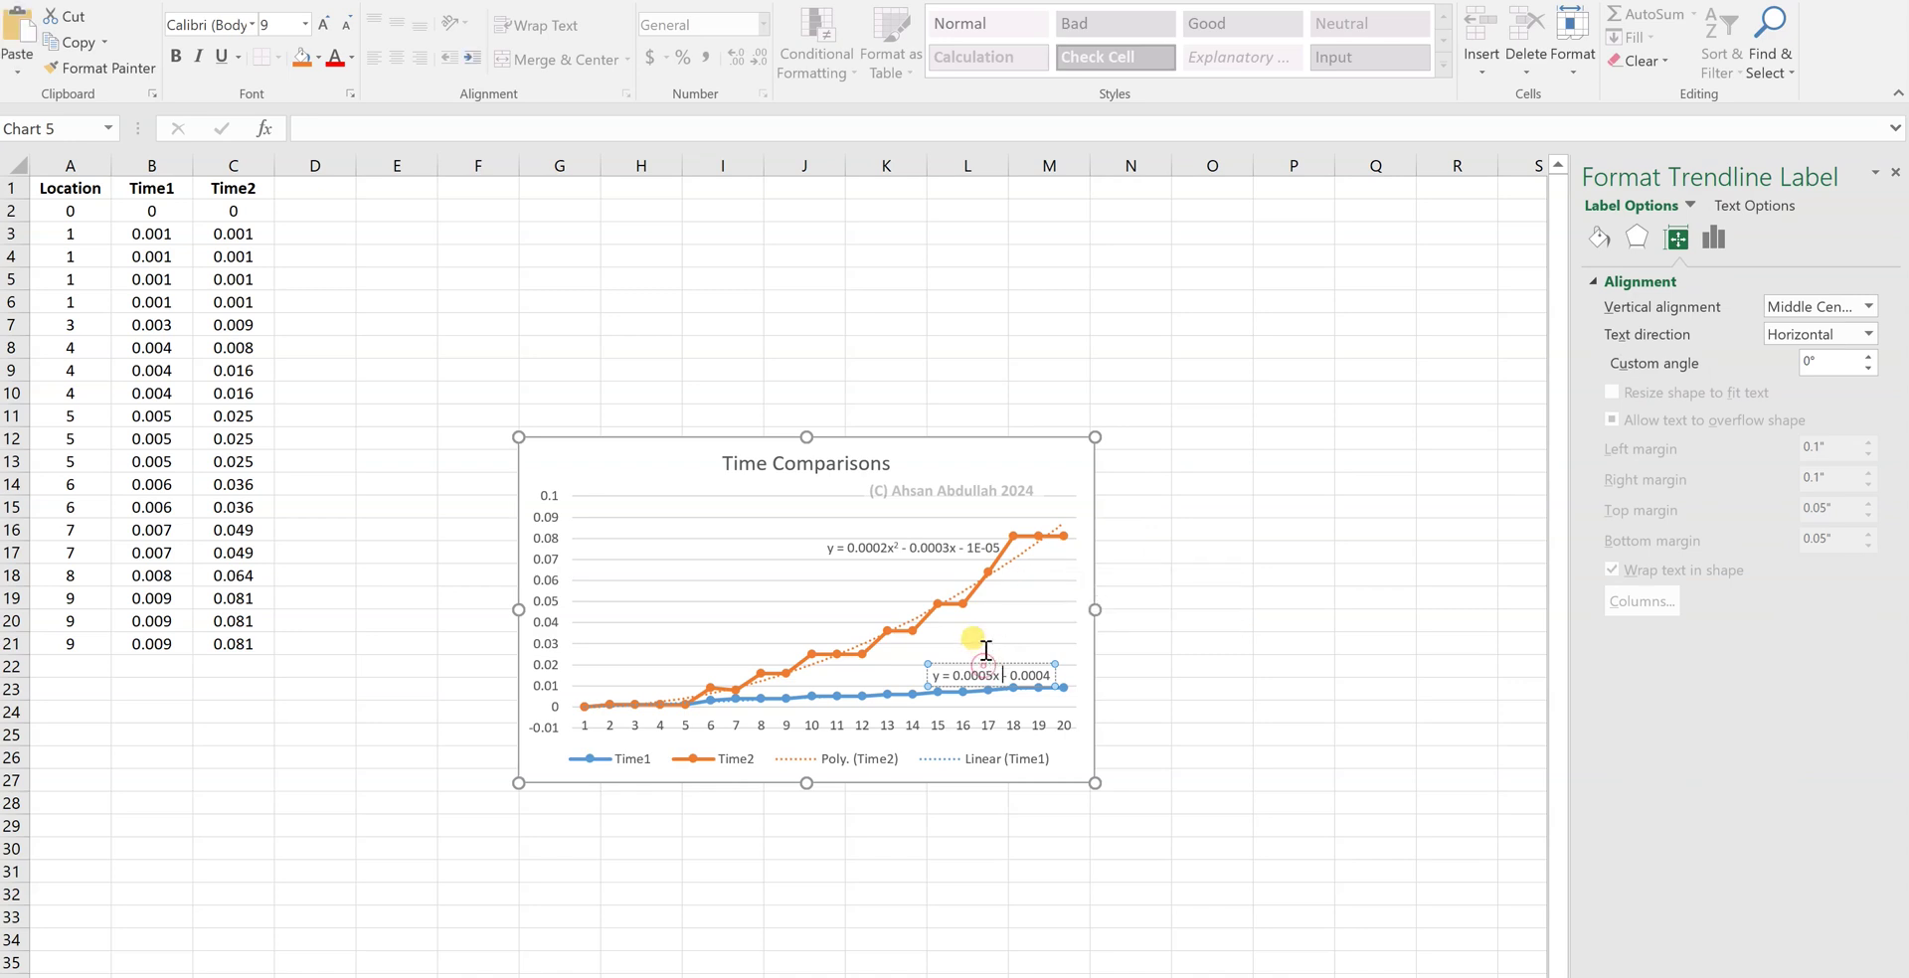
click(985, 675)
drag(967, 660, 968, 643)
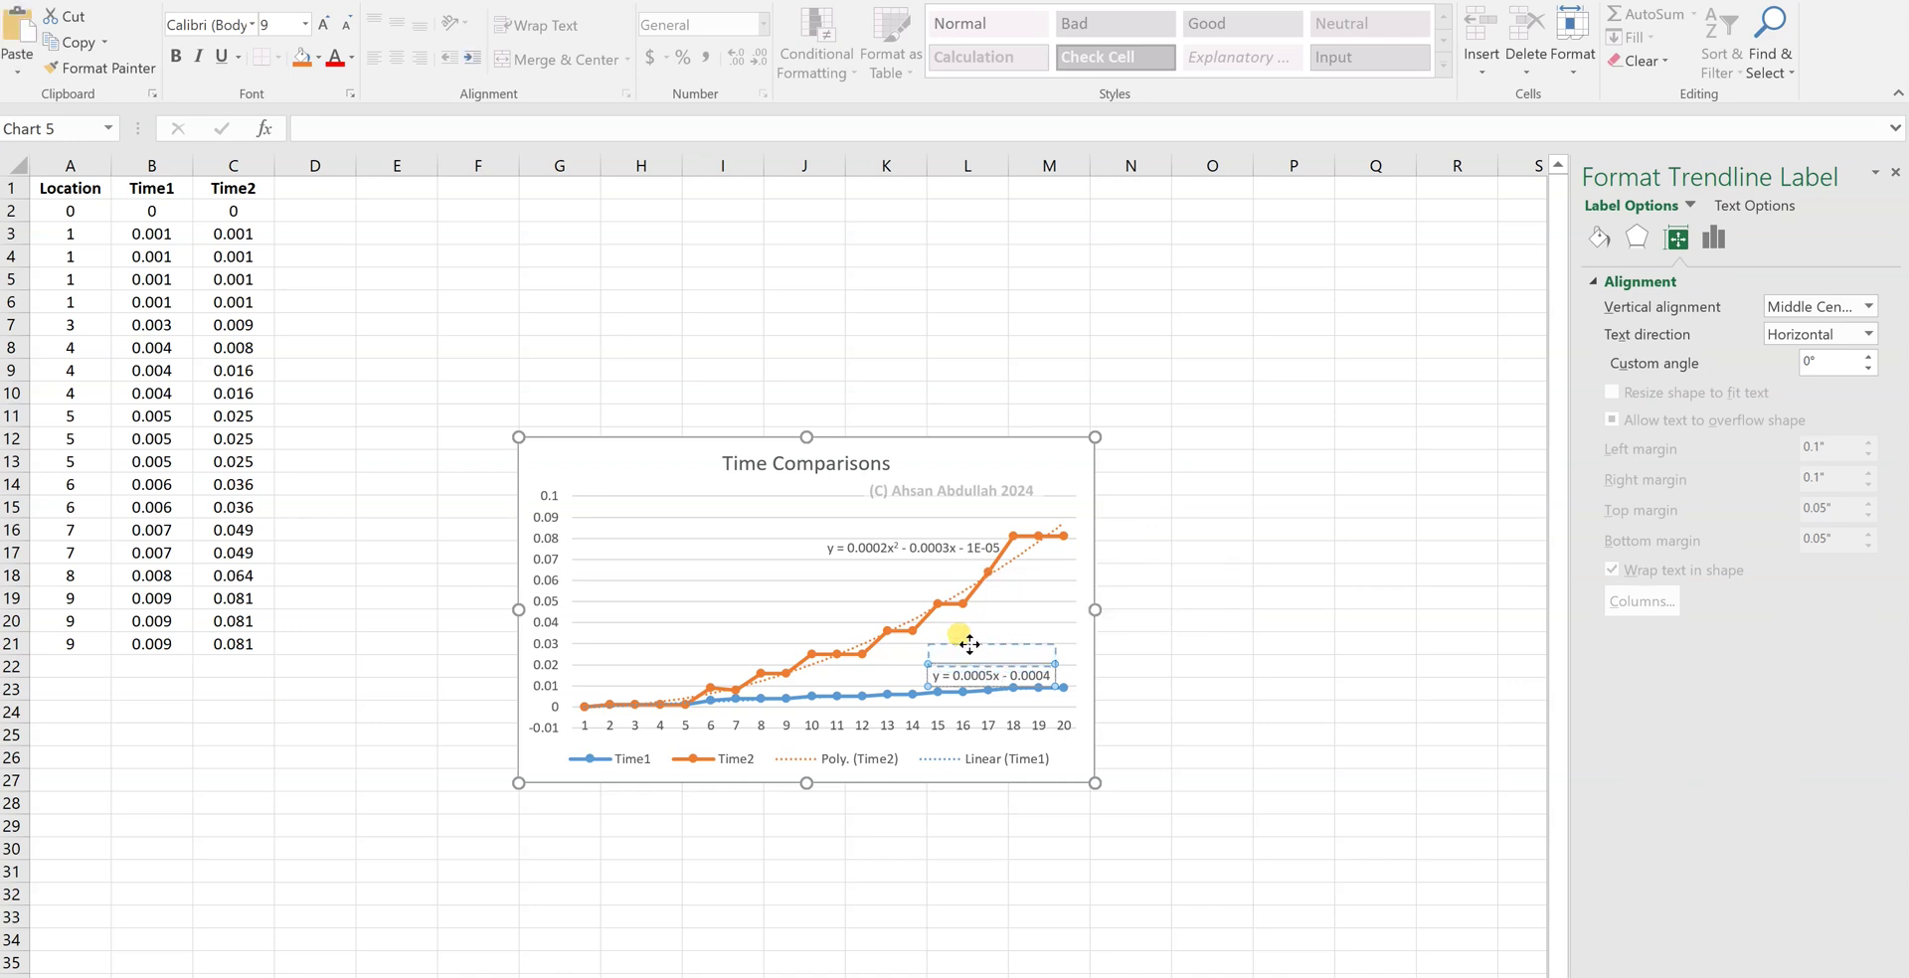
click(1254, 666)
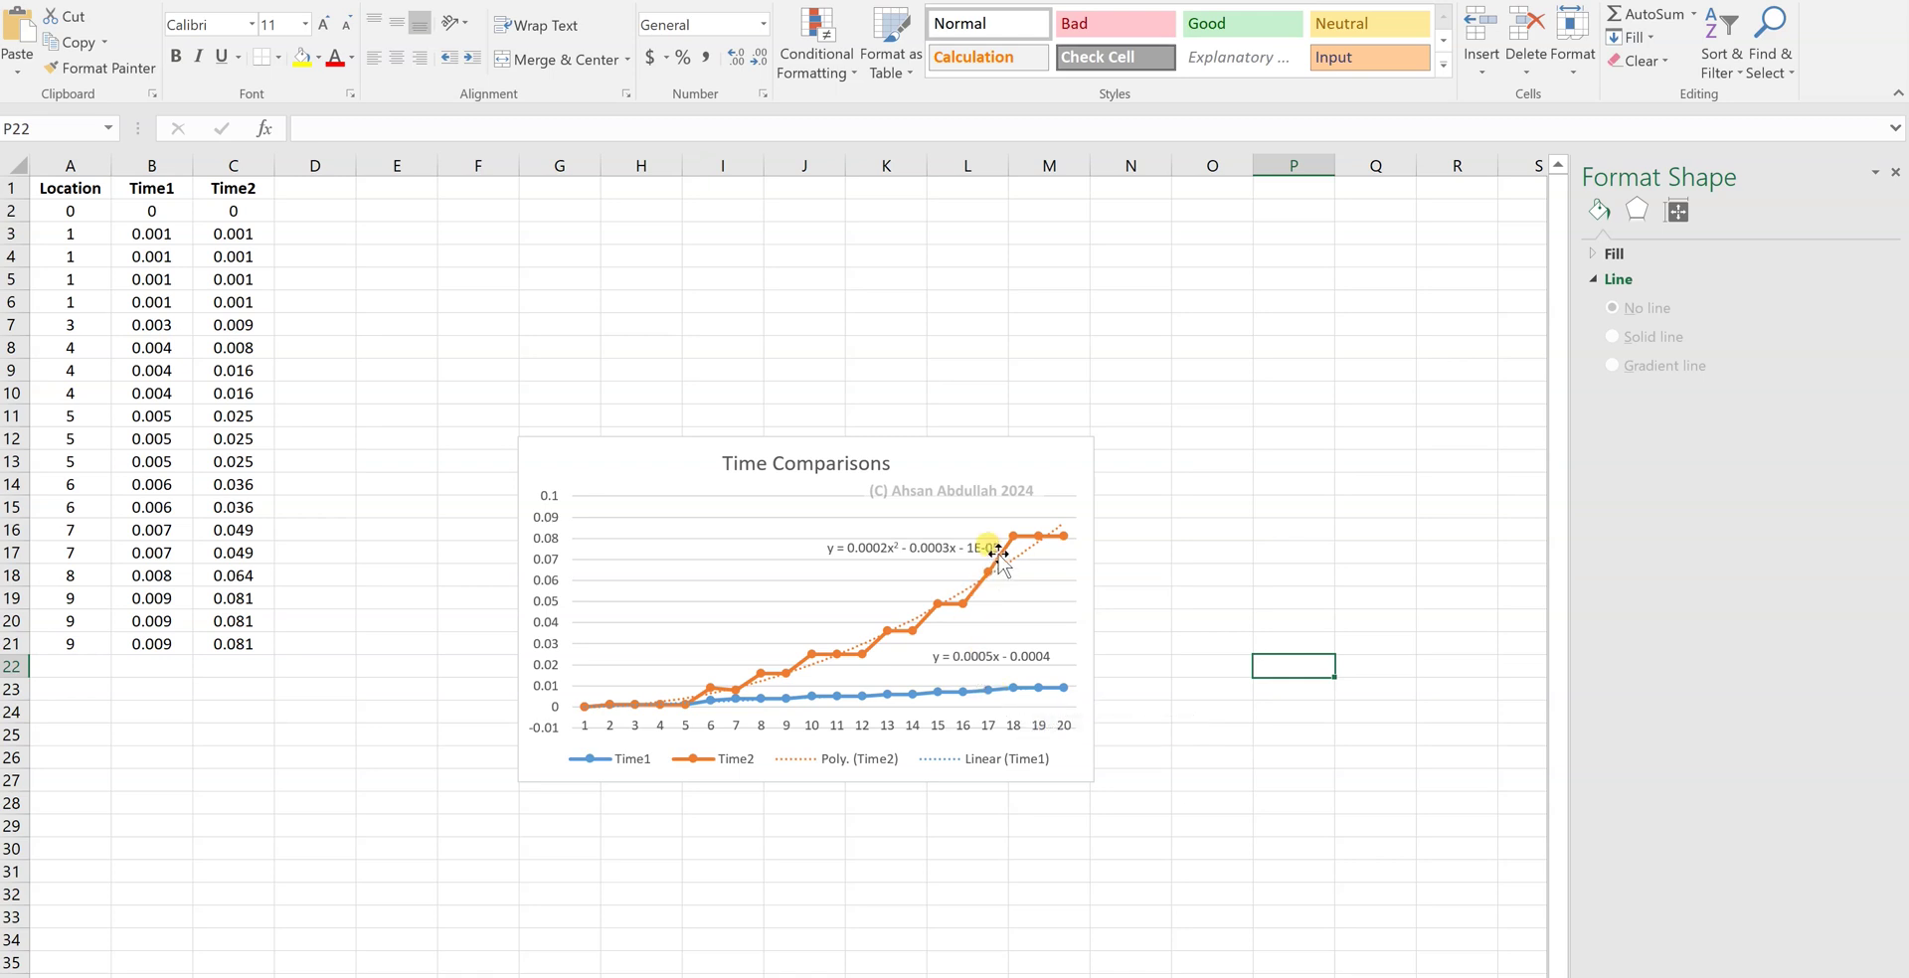
drag(956, 454, 737, 222)
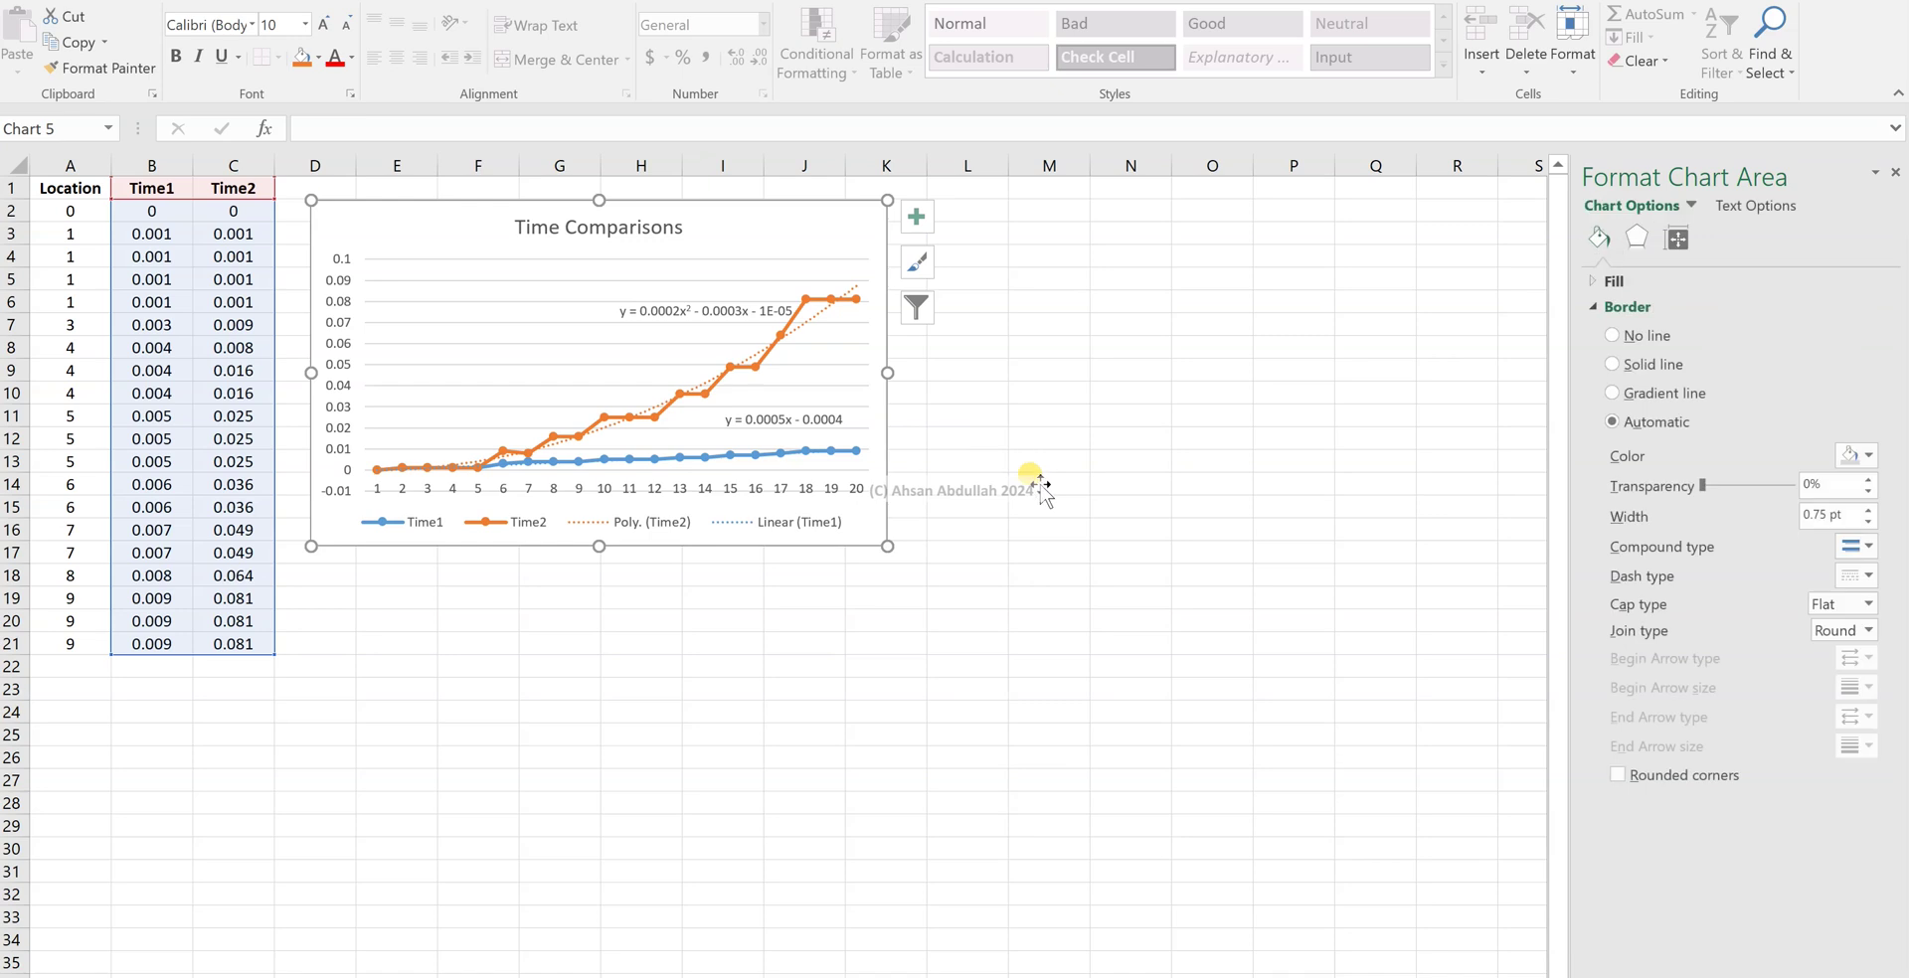